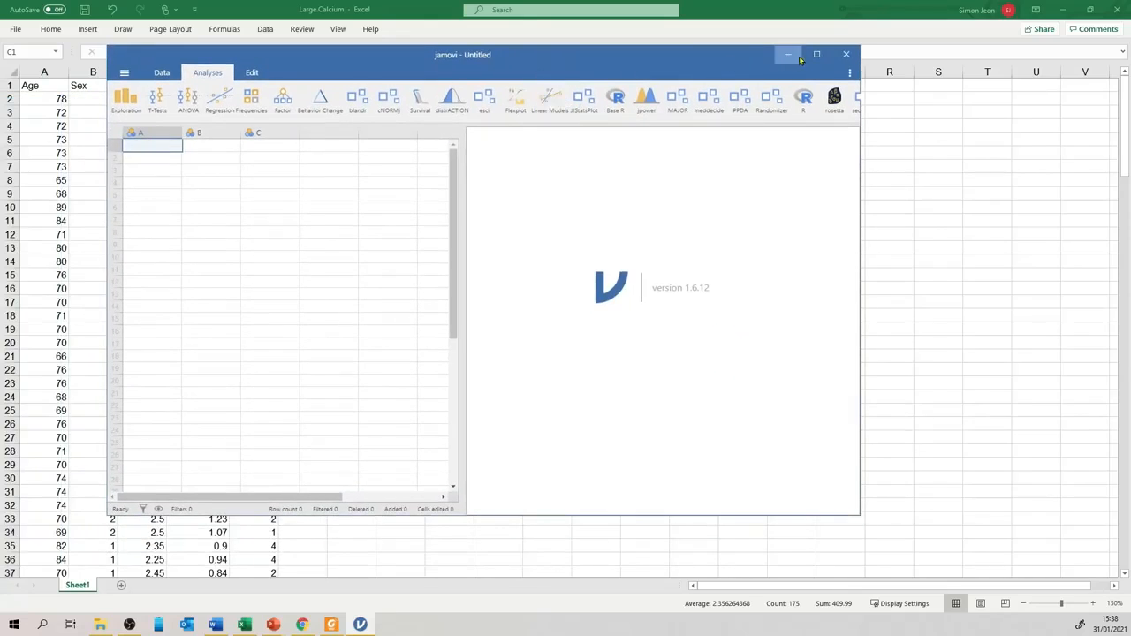
Maximize the jamovi window and open the Large.Calcium Excel workbook from the RMBMS 2021 folder.
click(816, 54)
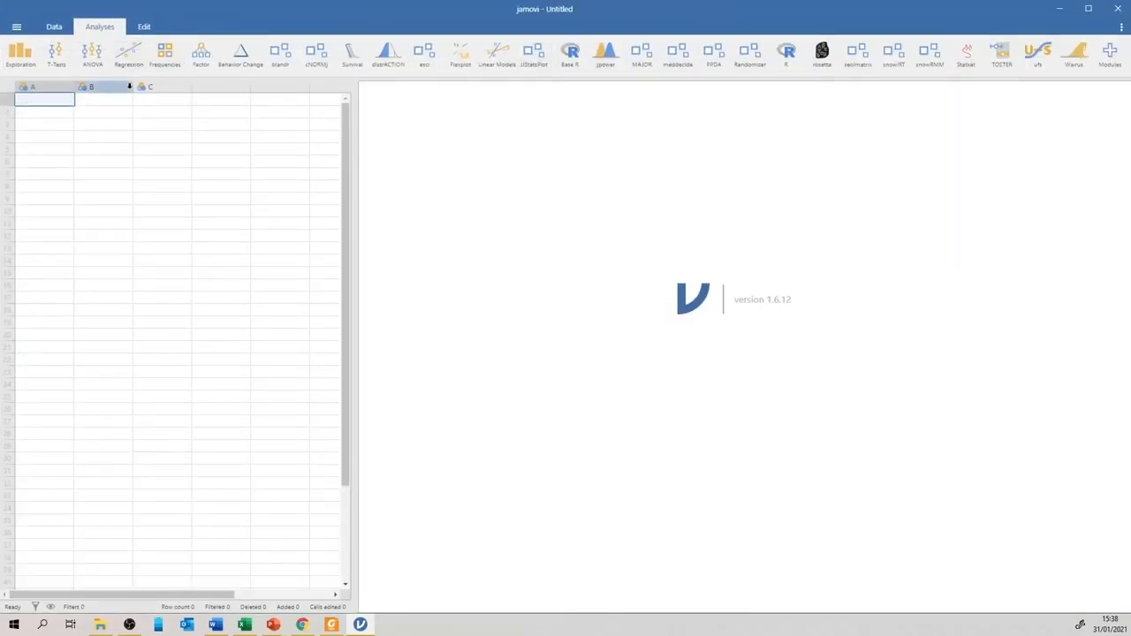
click(17, 31)
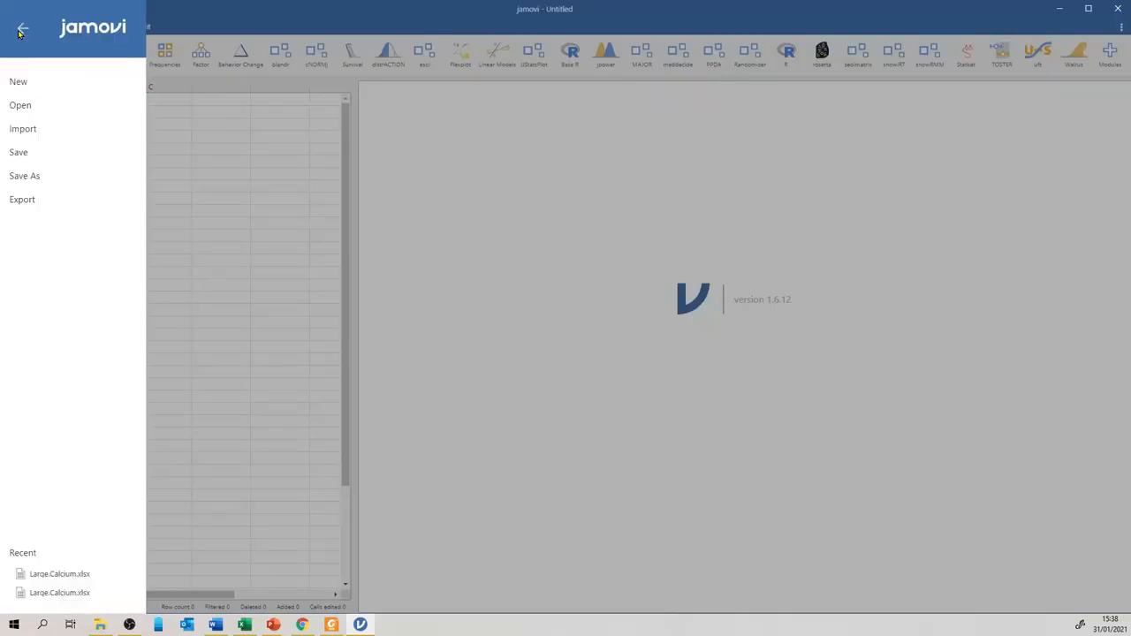
click(28, 111)
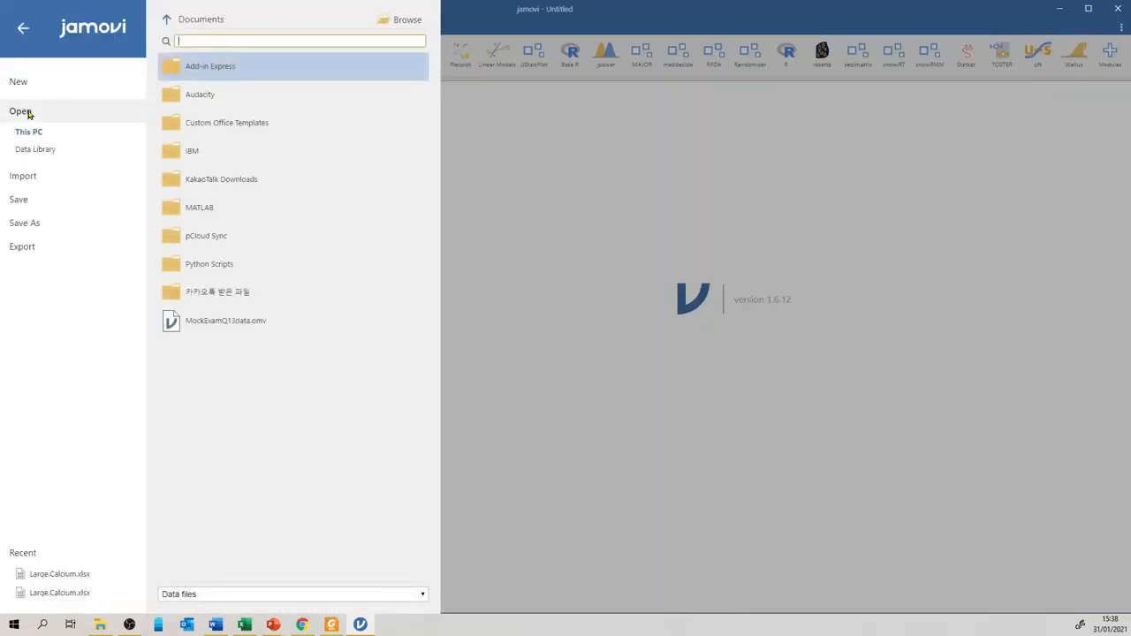
click(406, 21)
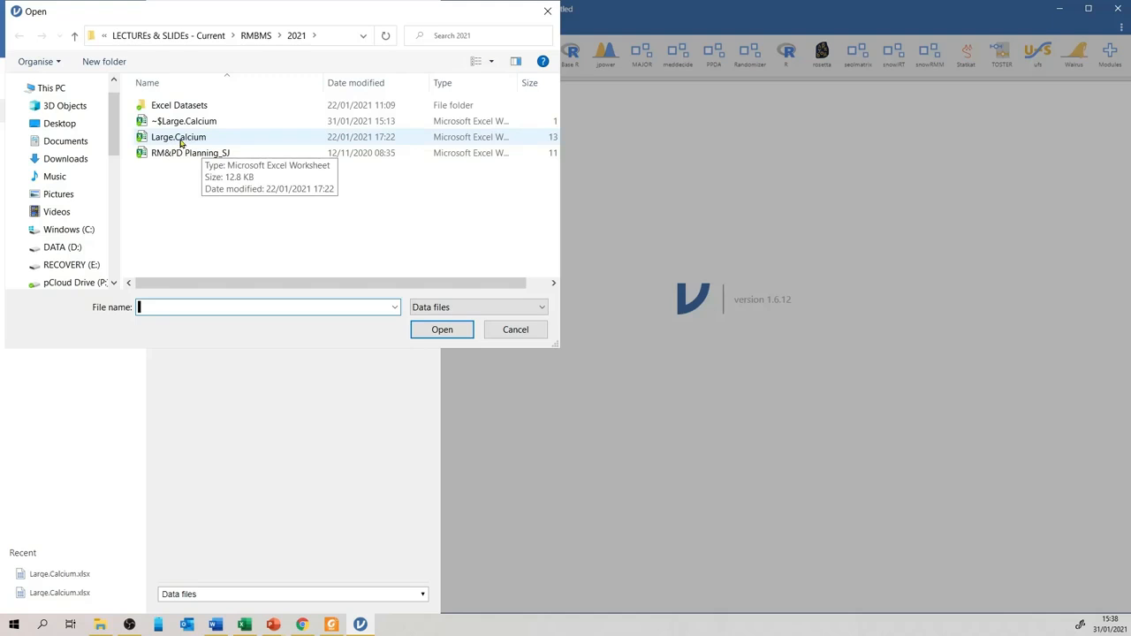
double_click(181, 141)
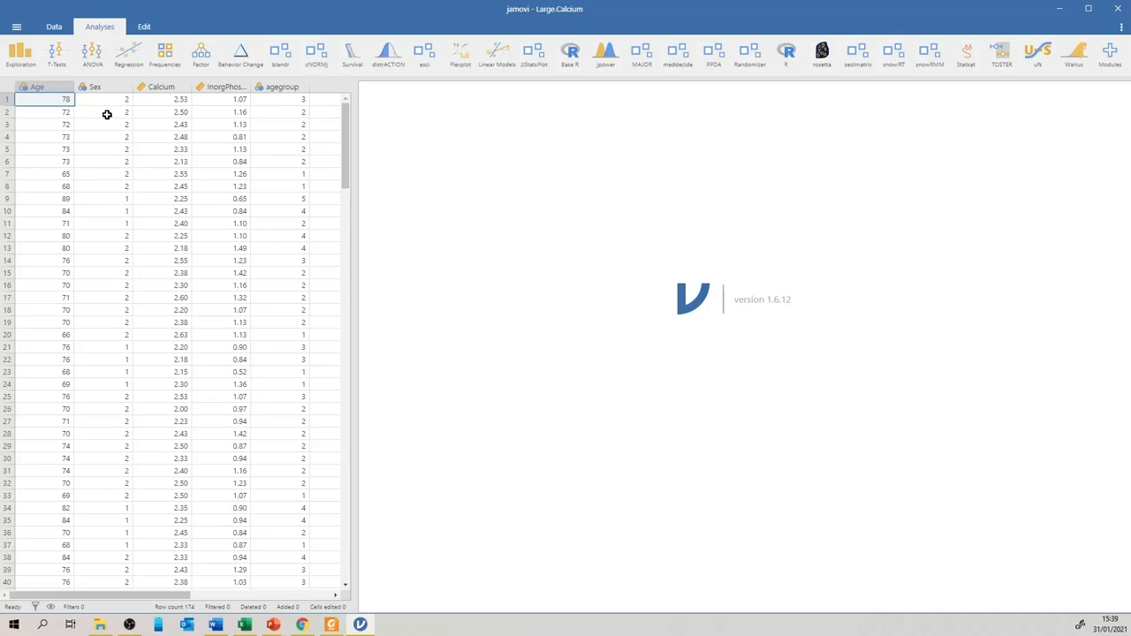
Increase the interface zoom to 133% in the application settings and close them.
click(1119, 32)
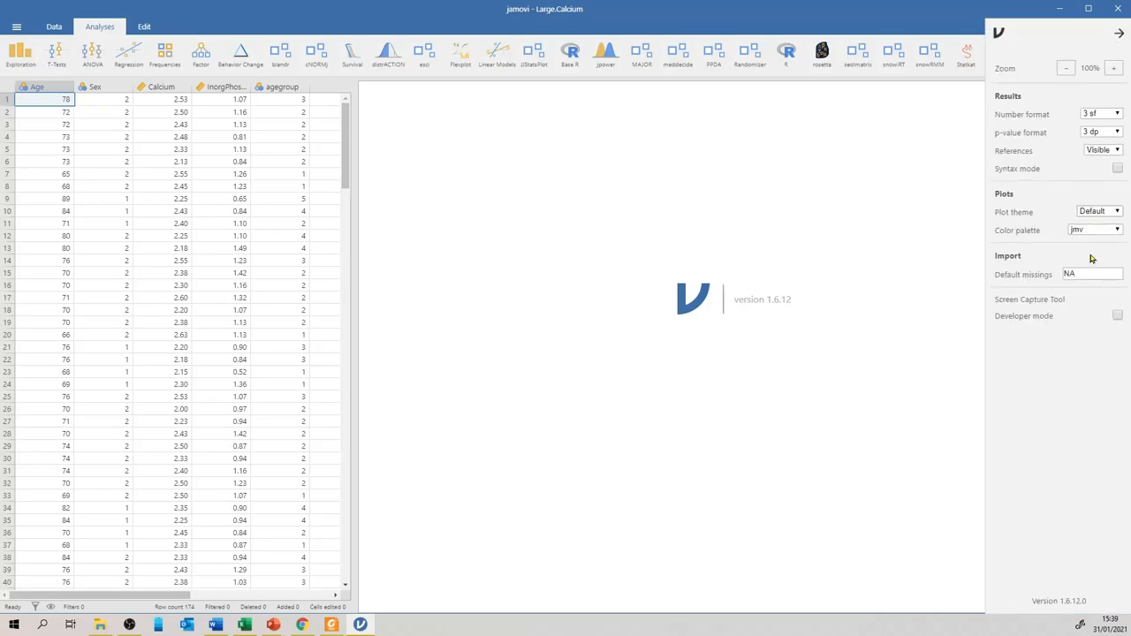
click(1115, 75)
click(1112, 82)
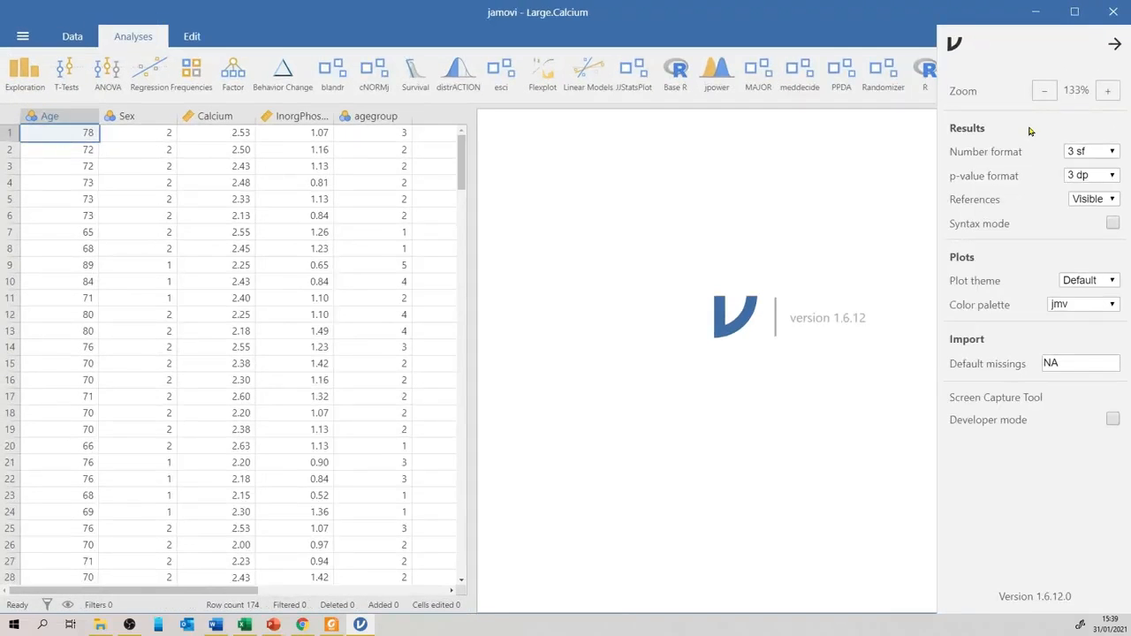
click(1115, 43)
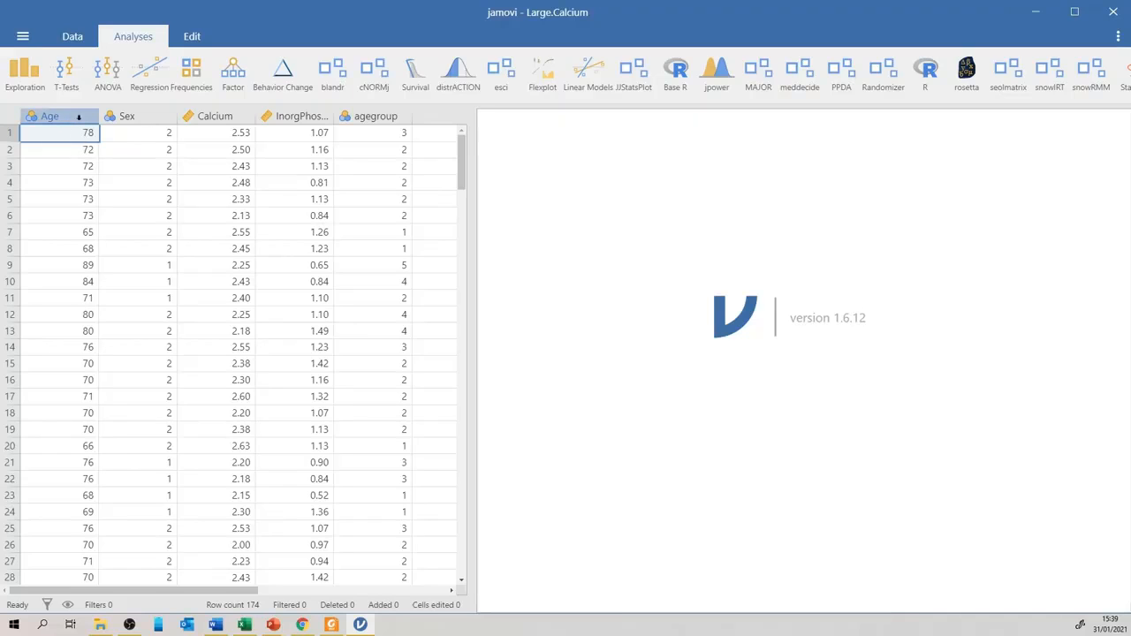
Change the measure type of the Age variable to Continuous and close the variable setup.
double_click(78, 115)
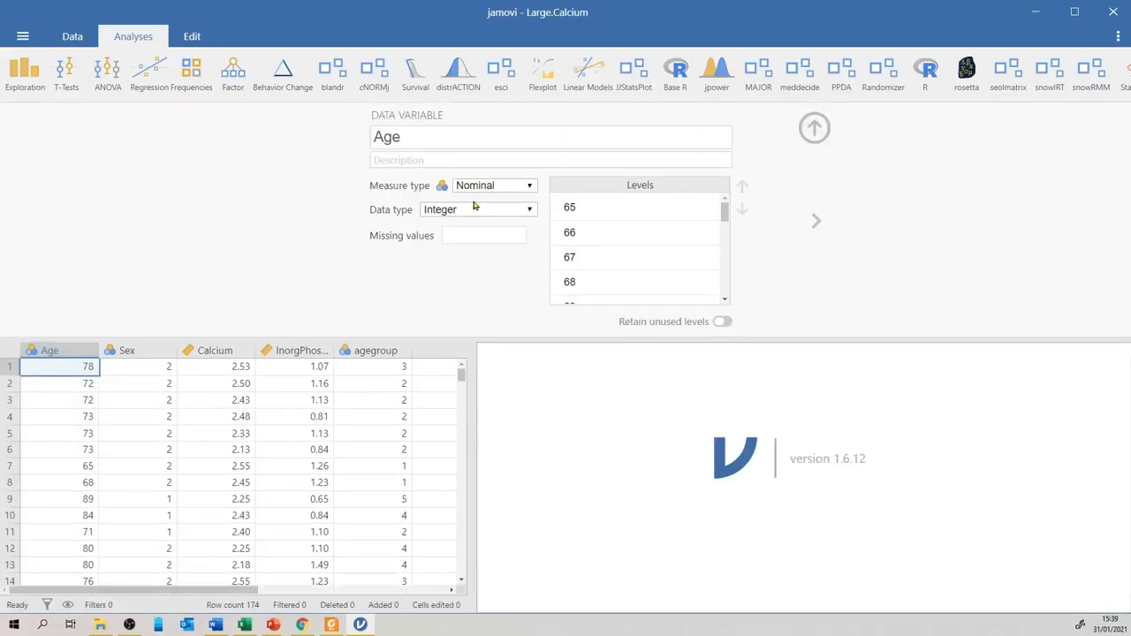
click(531, 189)
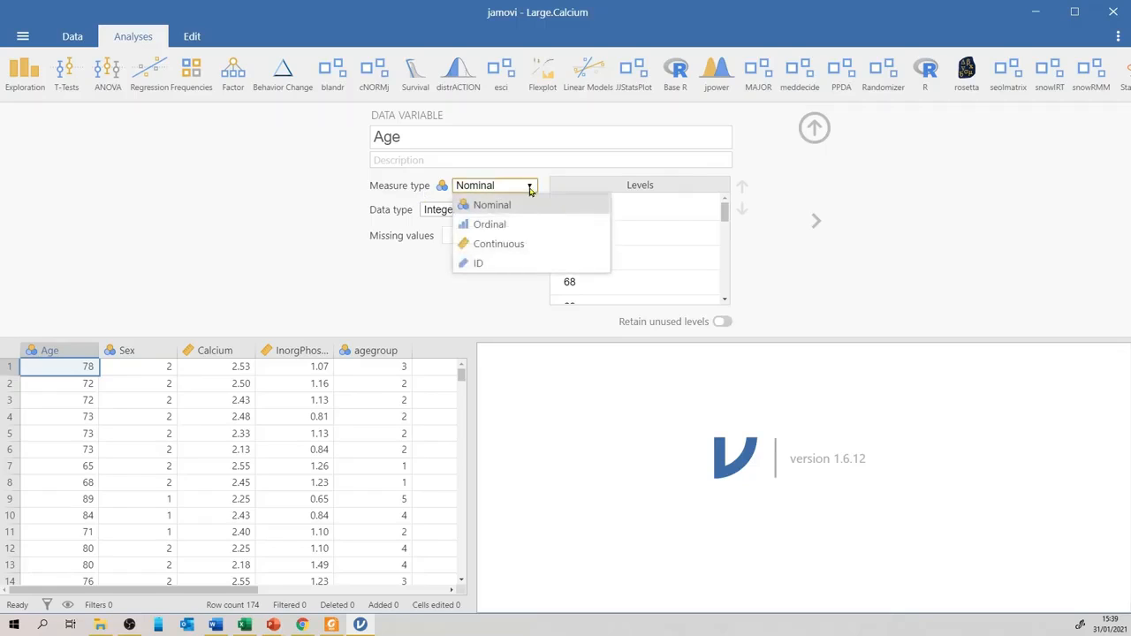
click(520, 249)
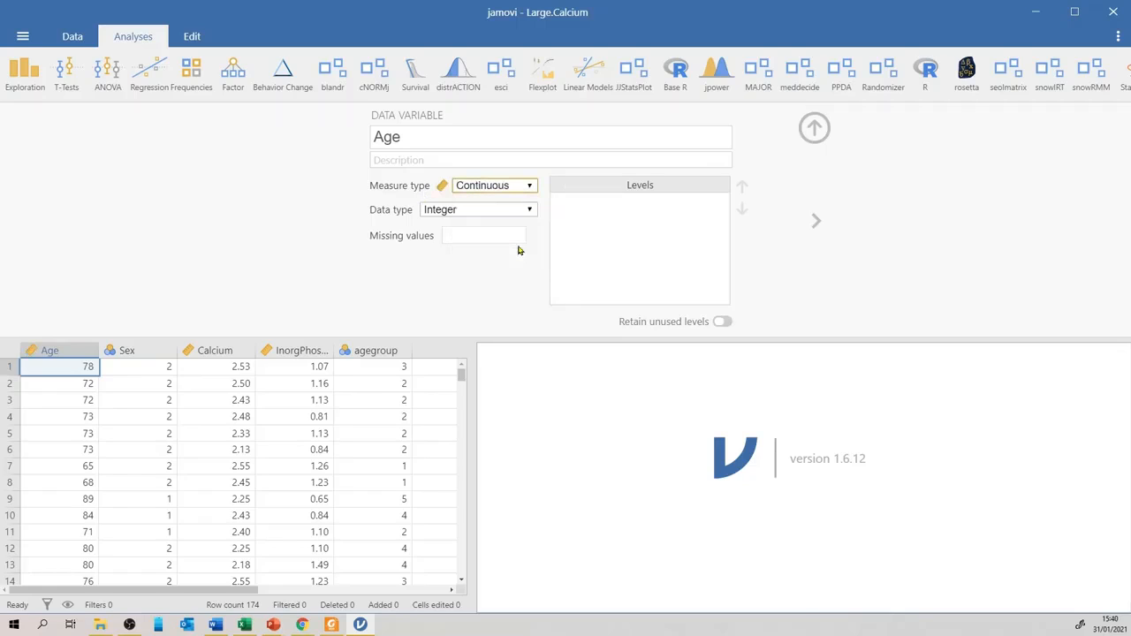
click(814, 129)
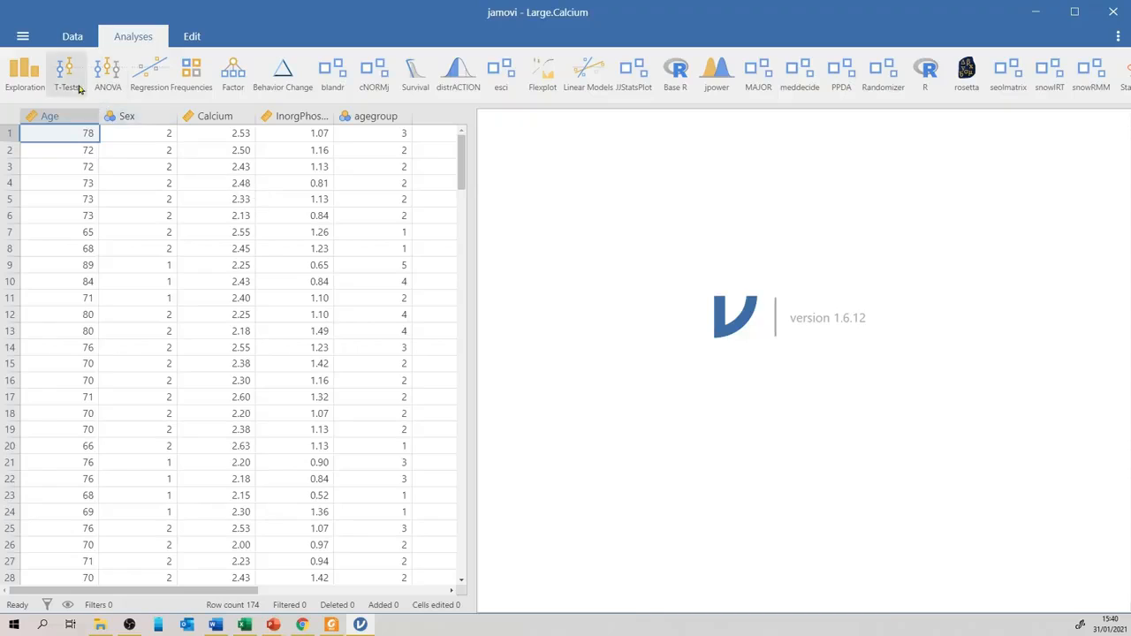
Create a Descriptives analysis with Age, Calcium and InorgPhosph as its variables.
click(33, 78)
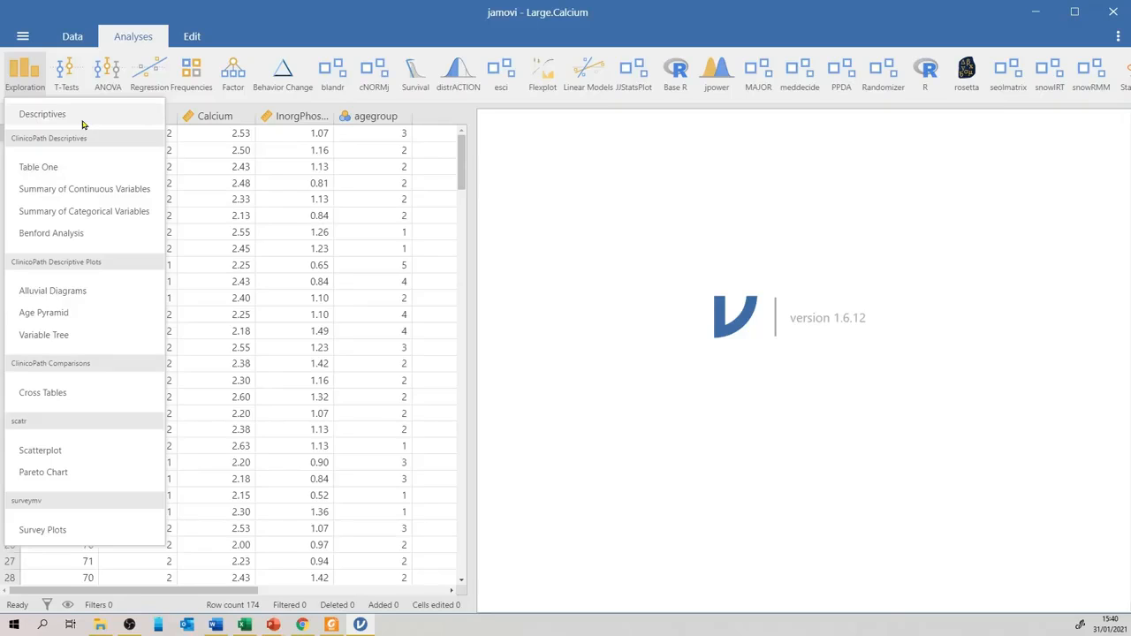
click(53, 115)
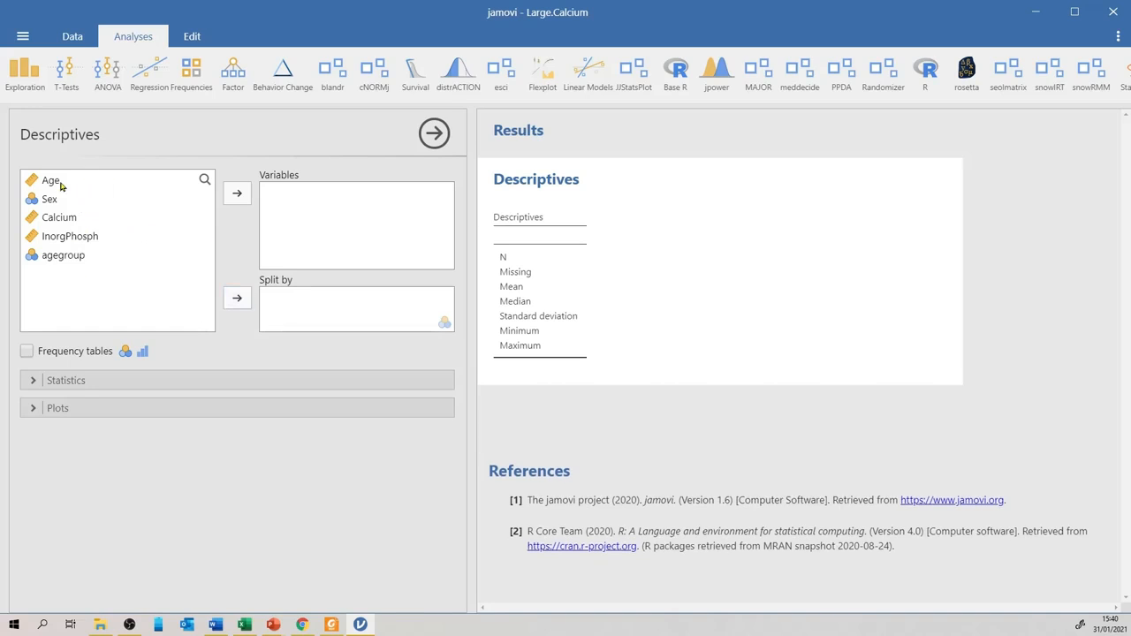
click(55, 183)
click(235, 194)
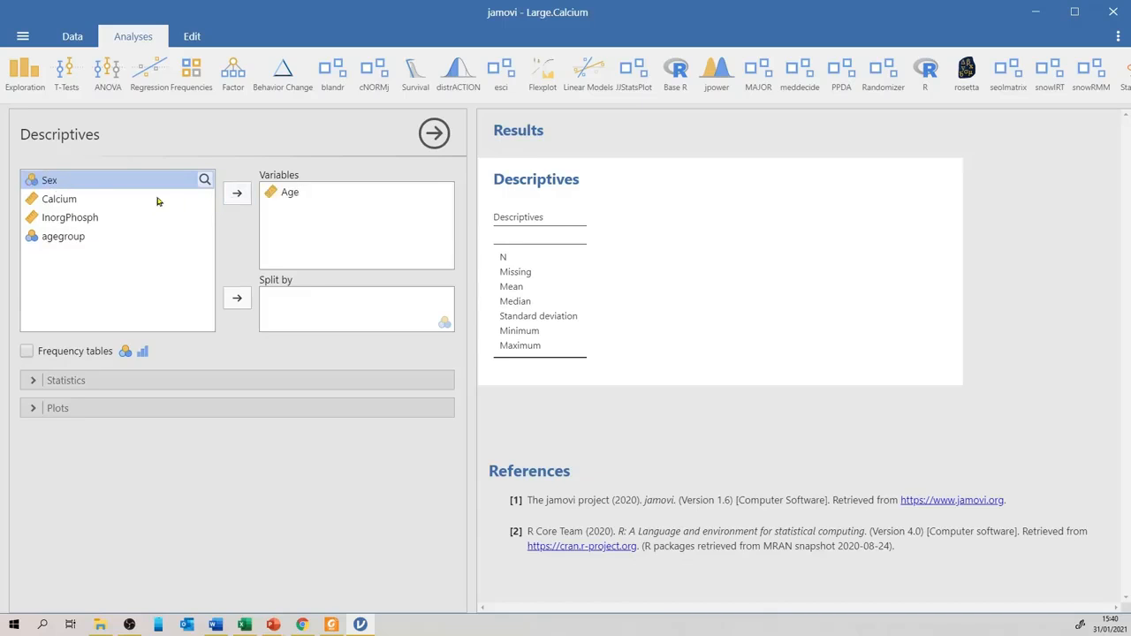
click(76, 200)
click(236, 193)
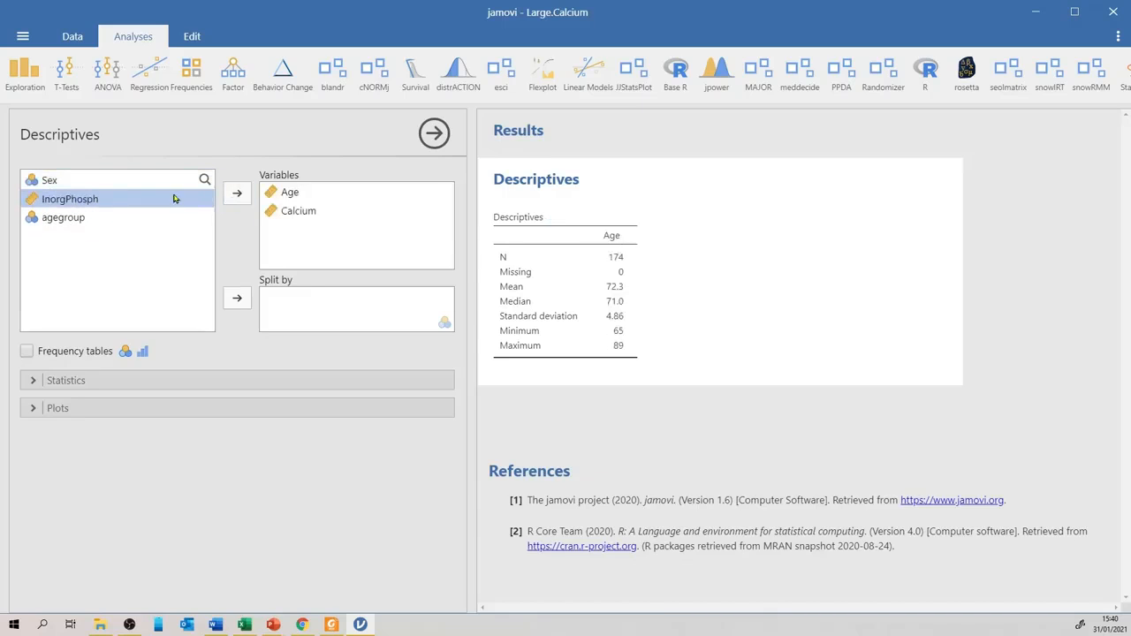
click(236, 192)
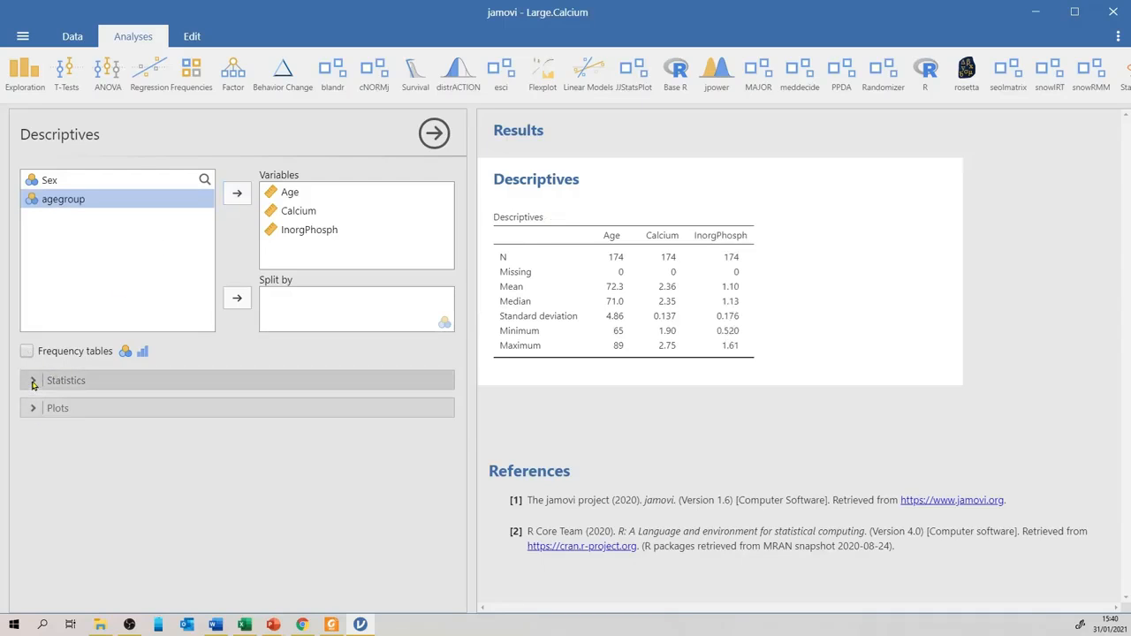
Remove the maximum, minimum and median from the Descriptives statistics, keeping N, missing, mean and standard deviation.
click(32, 381)
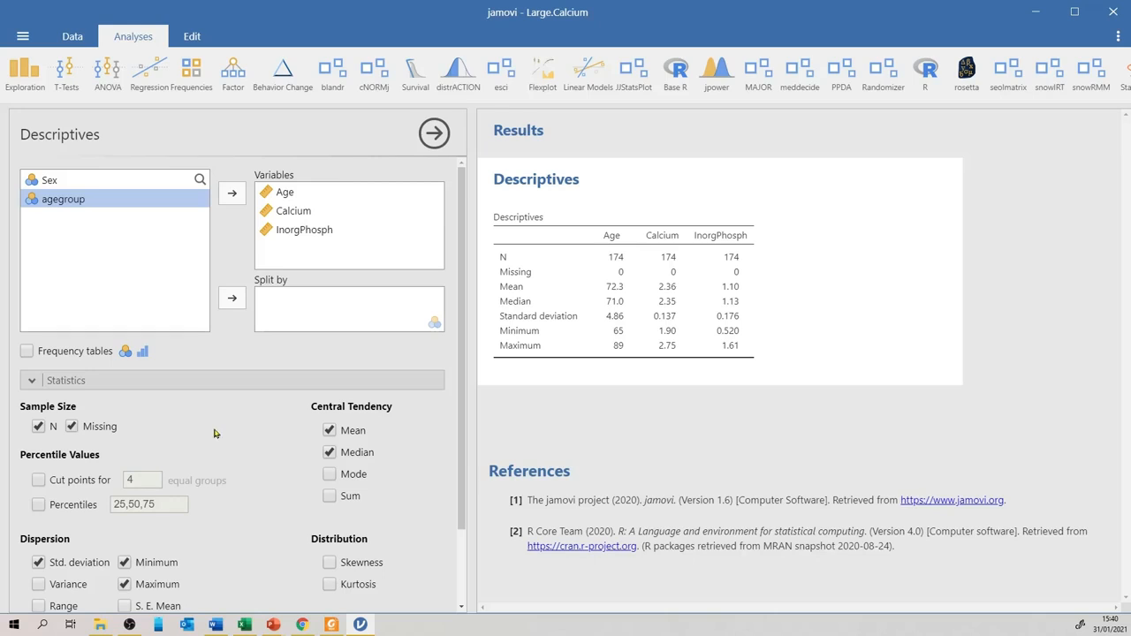
scroll(214, 433, down, 3)
scroll(214, 433, up, 3)
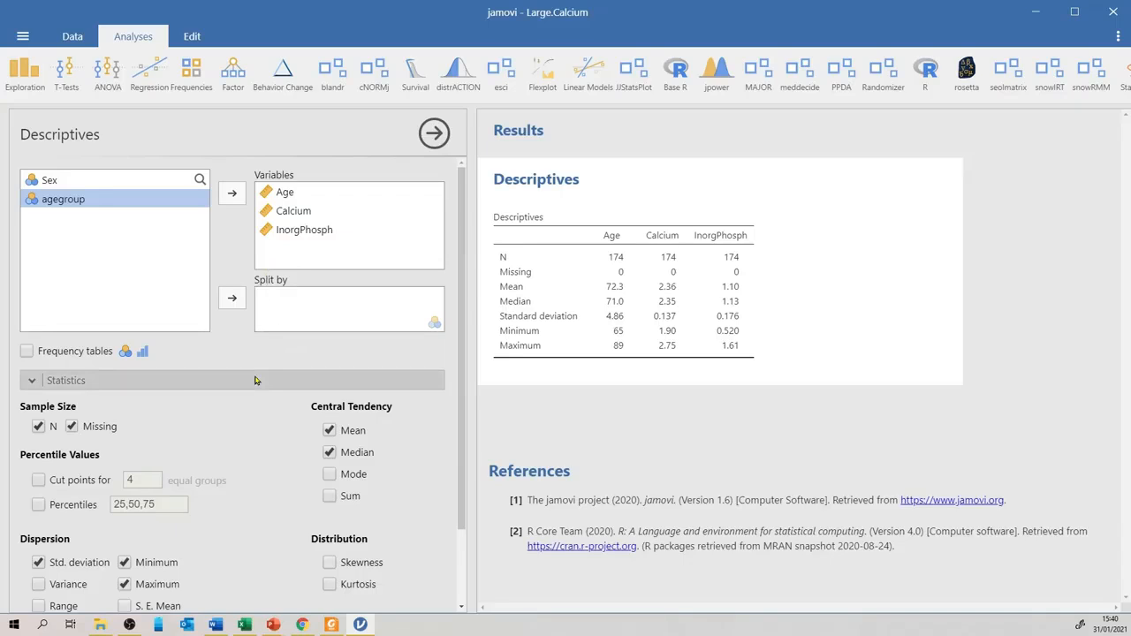
scroll(251, 389, down, 1)
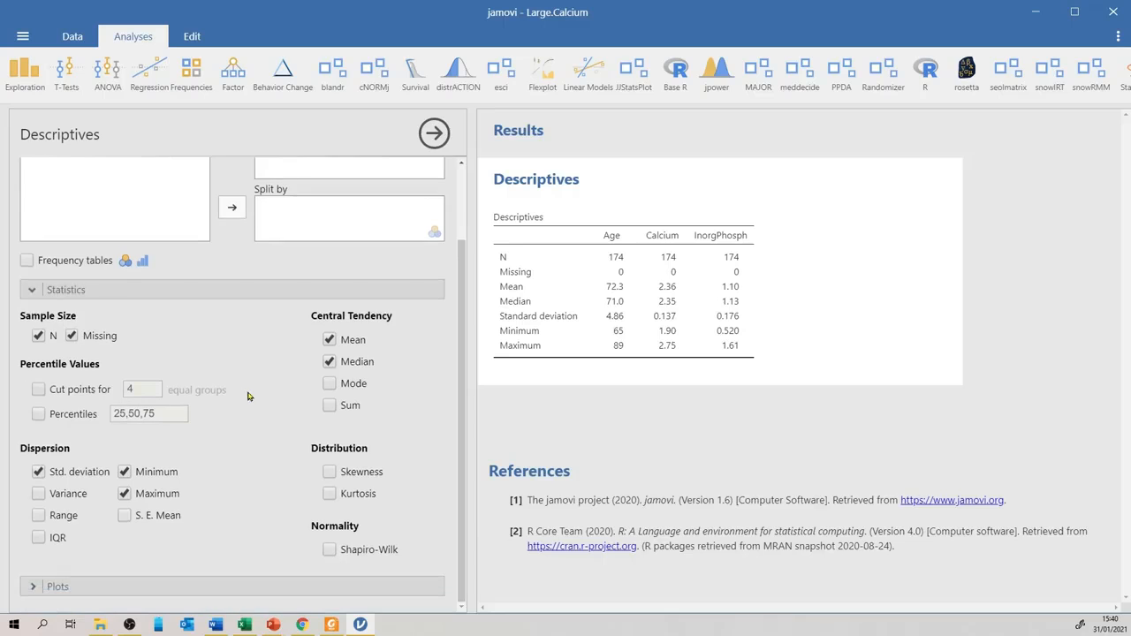
scroll(248, 395, up, 1)
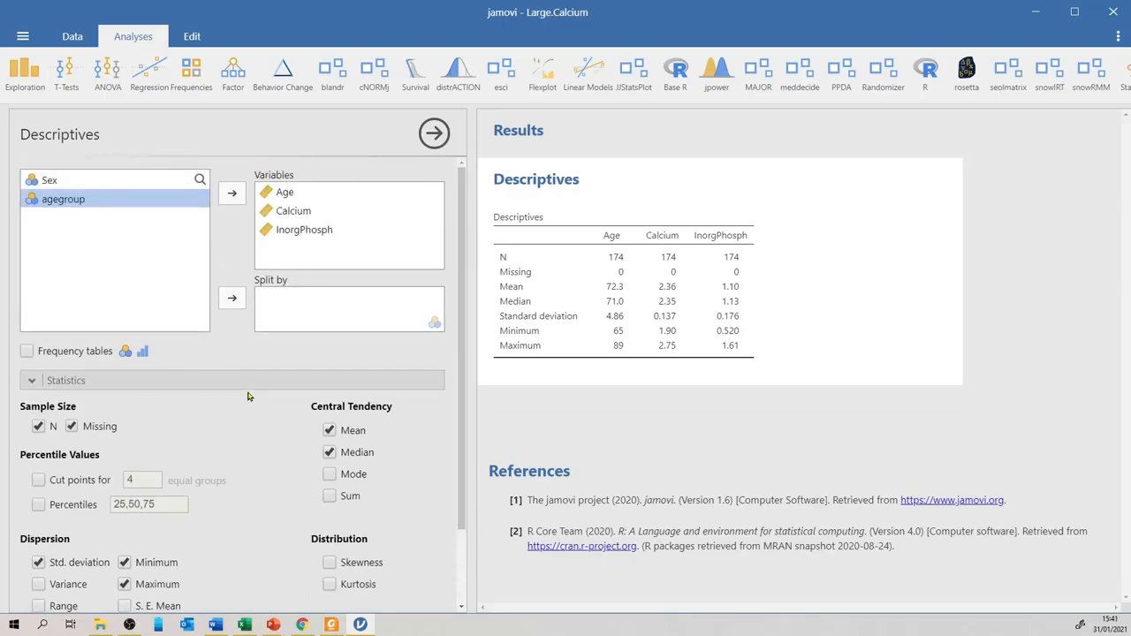
scroll(249, 395, down, 1)
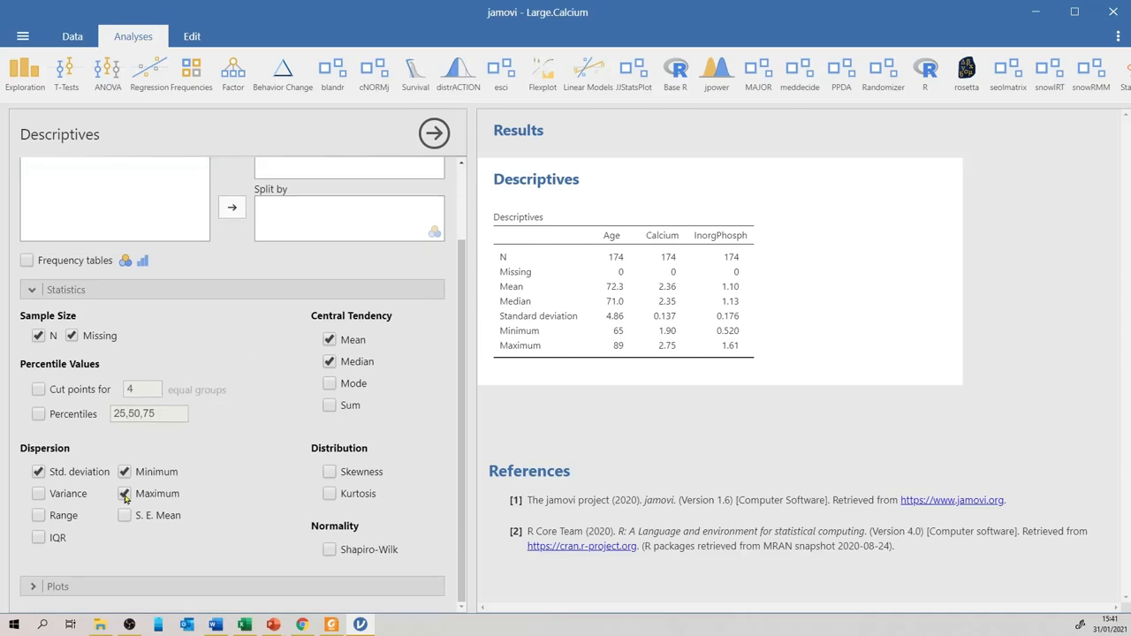
click(125, 494)
click(125, 472)
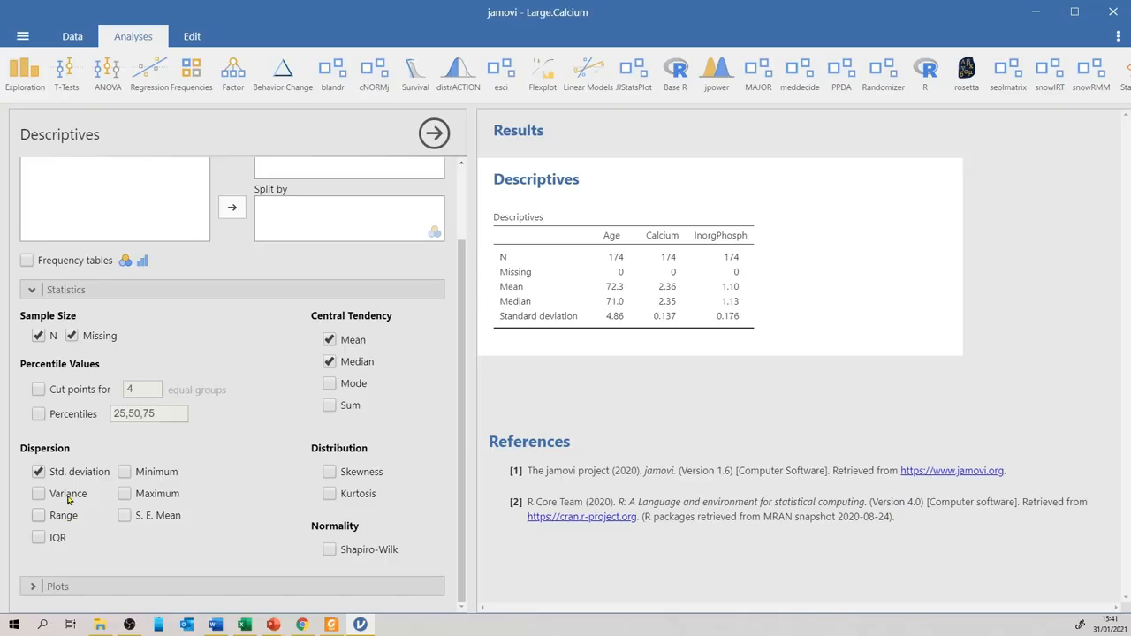
click(330, 362)
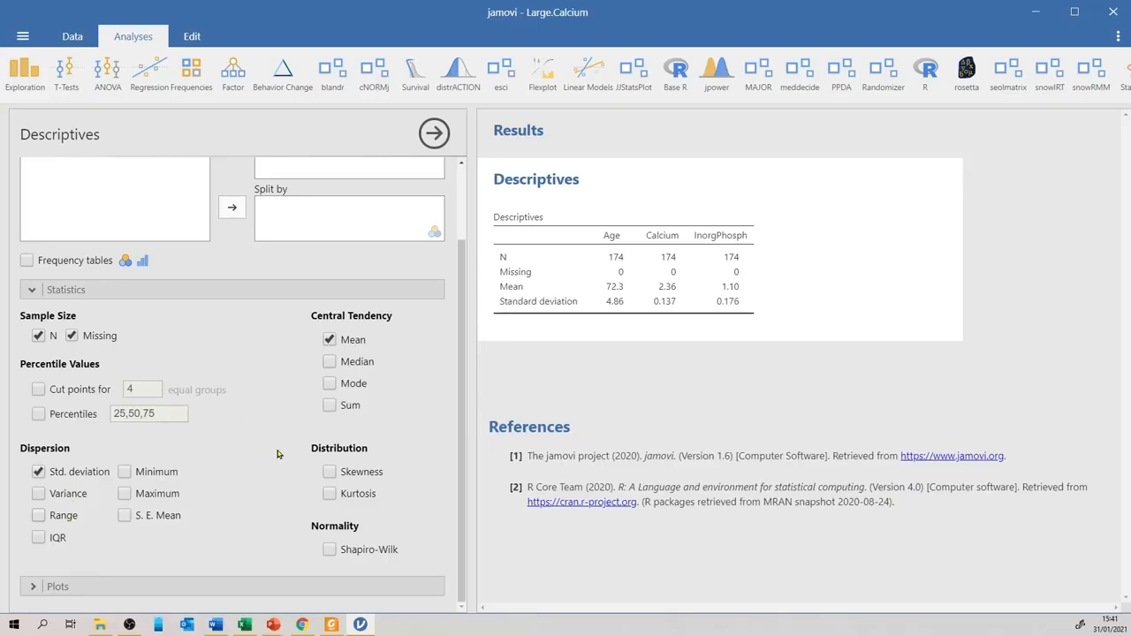
Add histograms with density curves and box plots marking the mean to the Descriptives analysis.
click(84, 586)
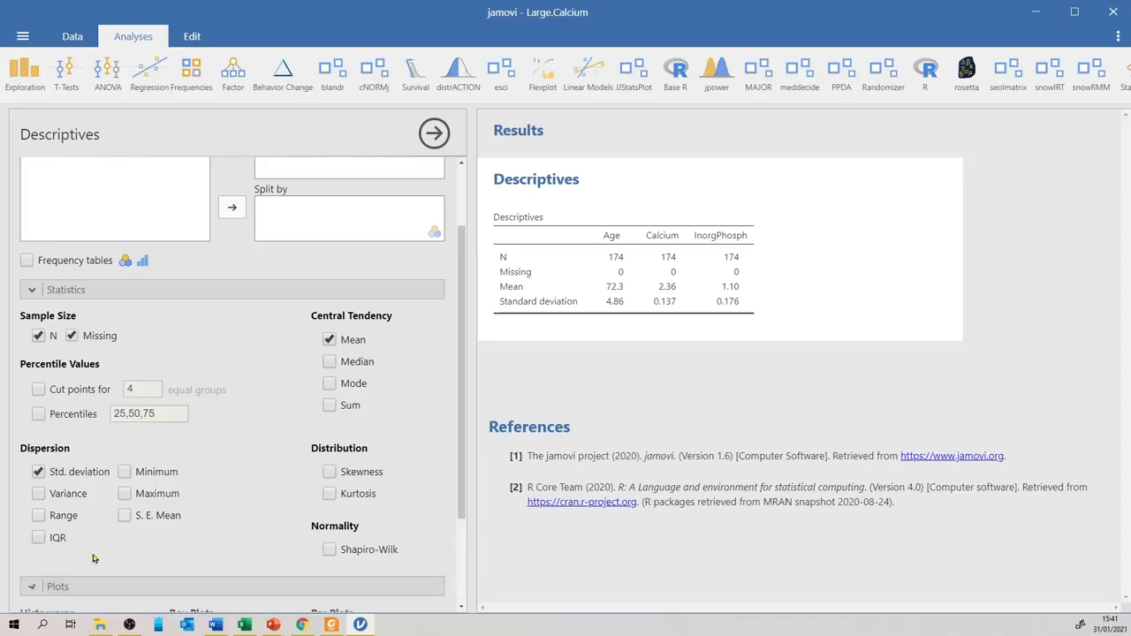
click(82, 488)
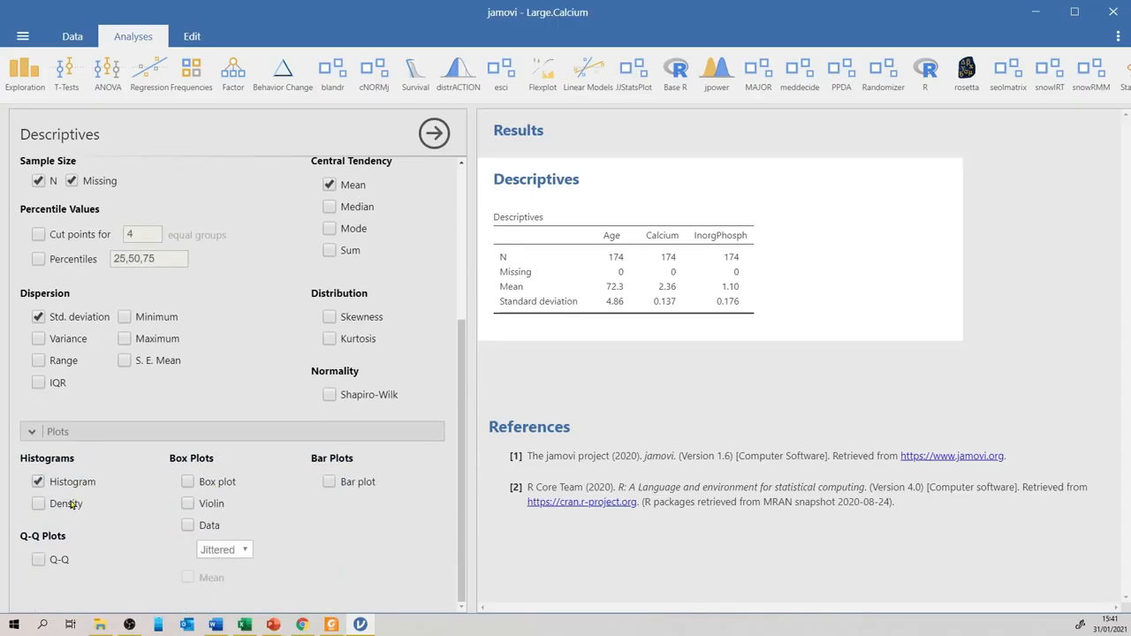
click(72, 507)
click(219, 484)
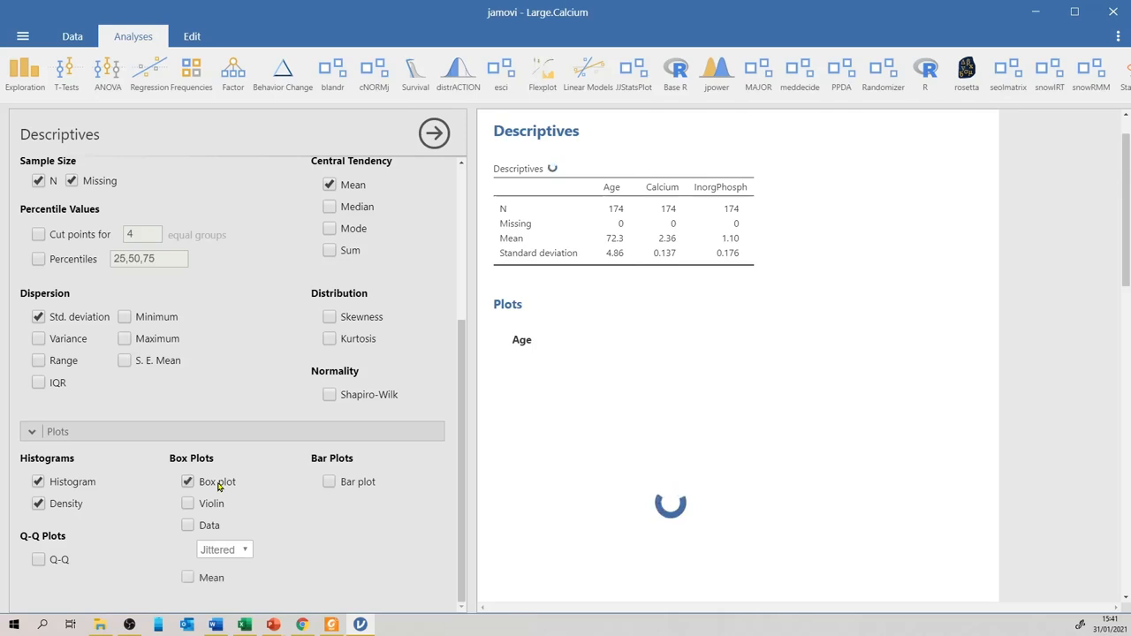
click(228, 577)
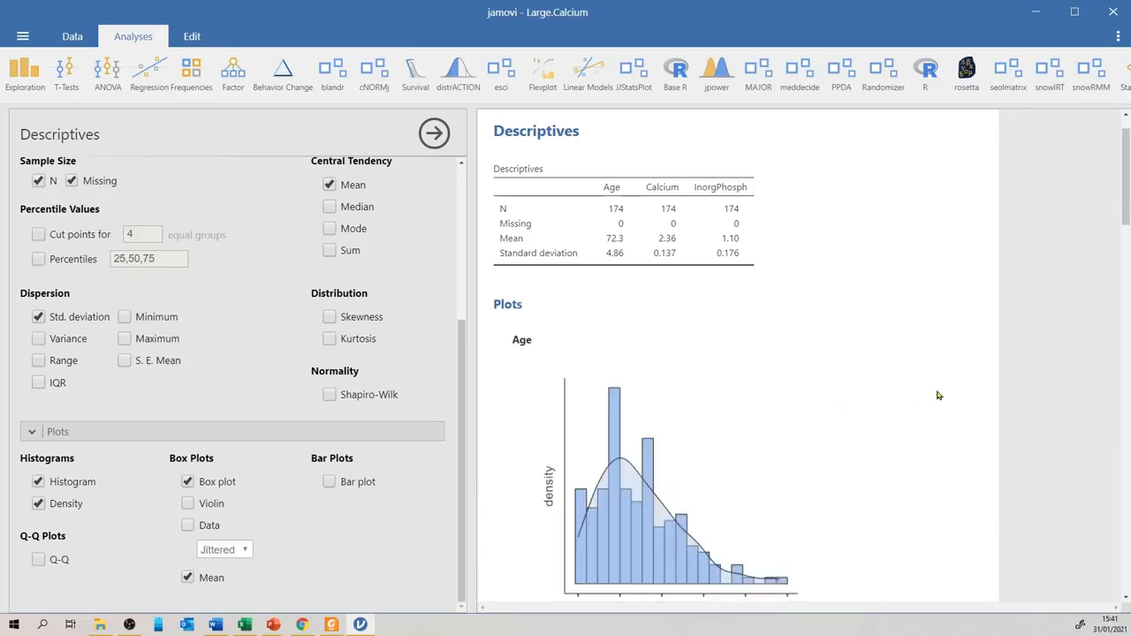
Examine the histograms and box plots of Age and Calcium for distribution shape and outliers.
scroll(940, 393, down, 2)
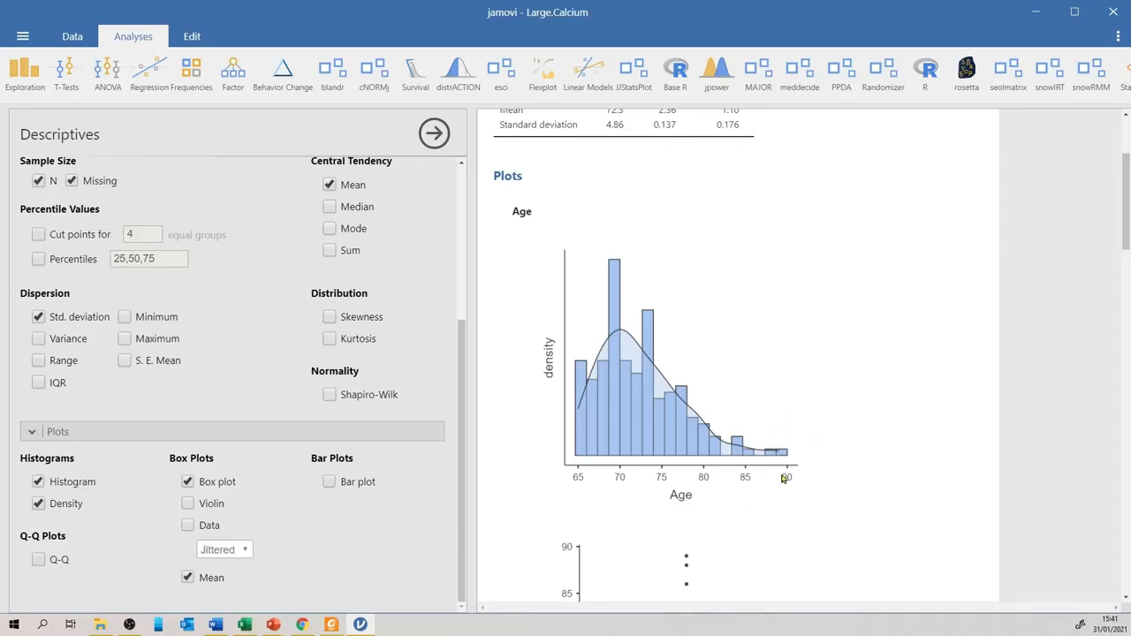
scroll(808, 446, down, 3)
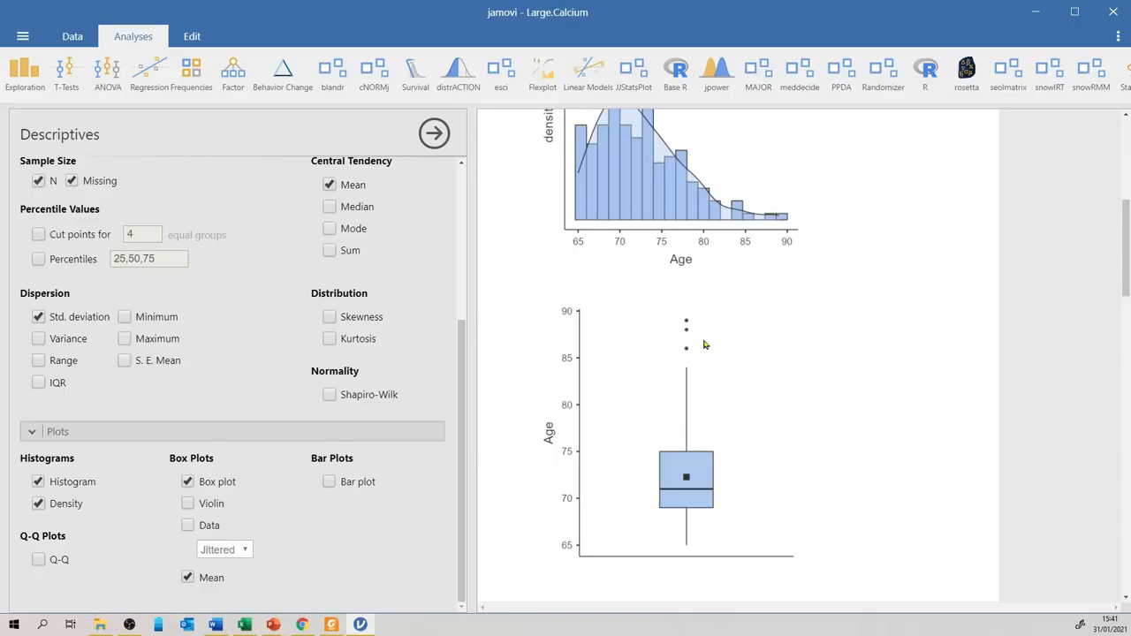
scroll(802, 336, down, 3)
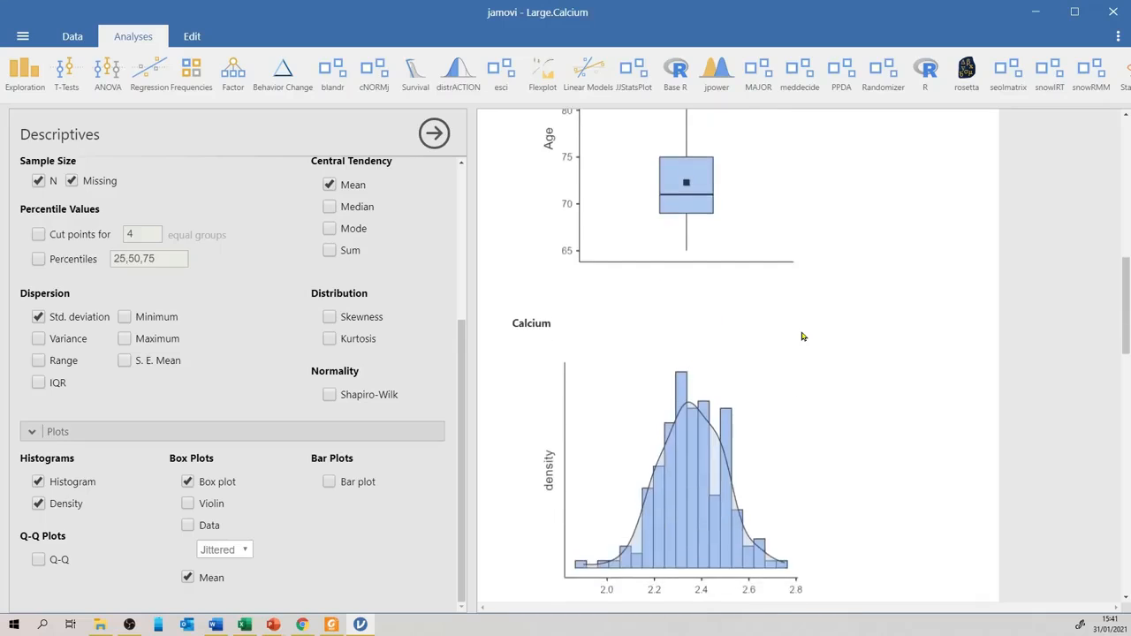
scroll(802, 336, down, 2)
scroll(806, 337, down, 3)
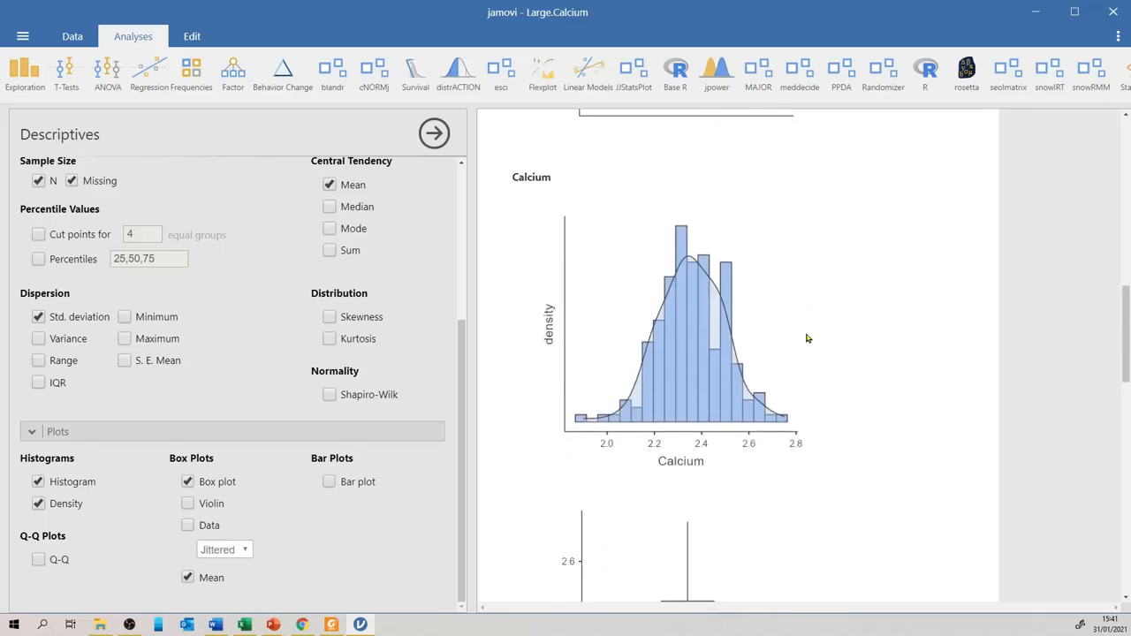
scroll(806, 336, up, 3)
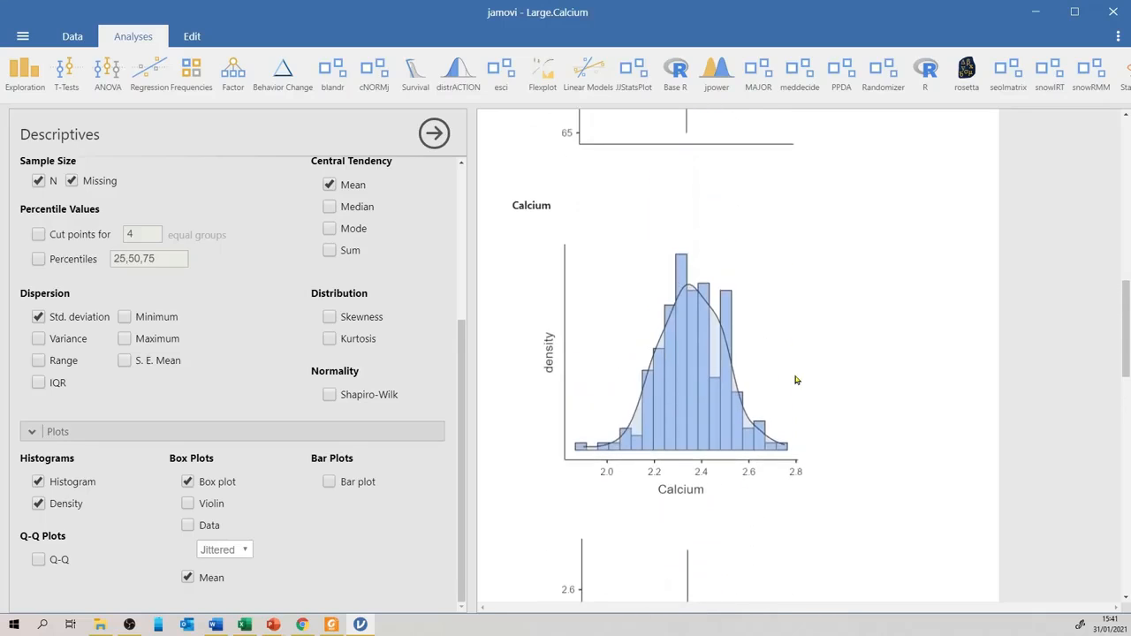
scroll(817, 380, down, 5)
scroll(817, 379, up, 2)
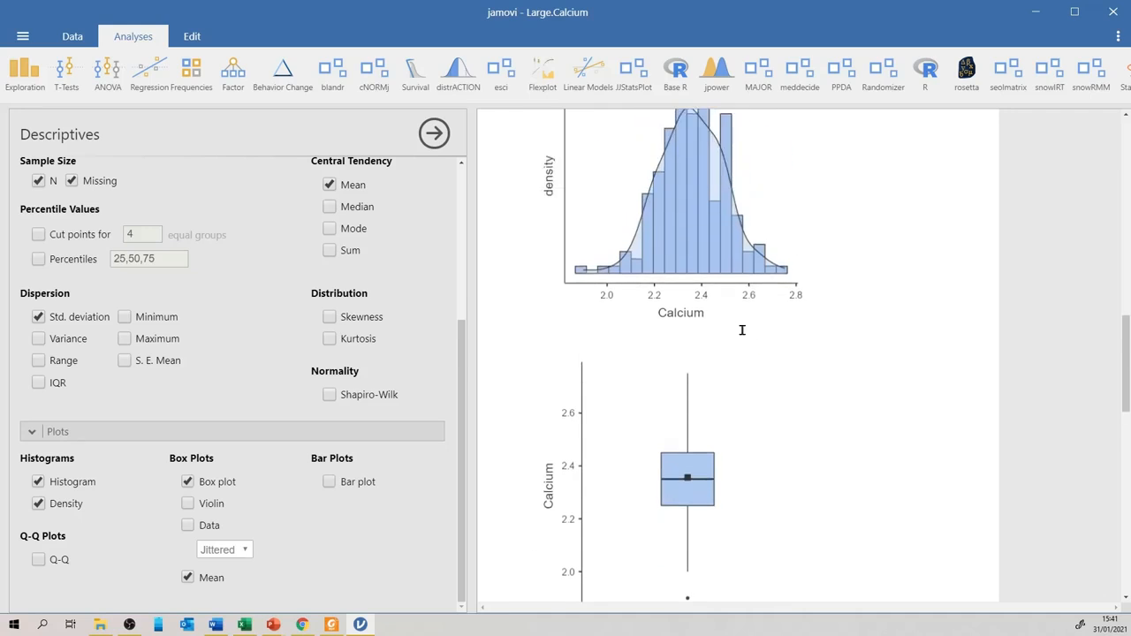
scroll(729, 321, down, 2)
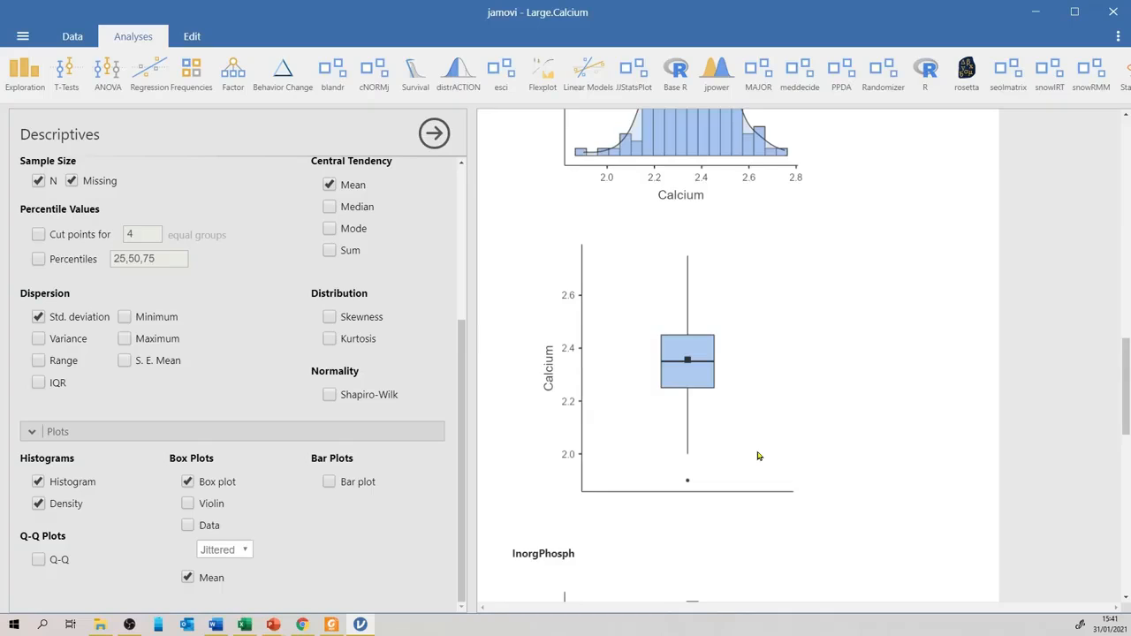
Examine the histogram and box plot of InorgPhosph for distribution shape and outliers, then review the Descriptives table's means and standard deviations.
scroll(757, 454, down, 7)
scroll(805, 454, down, 2)
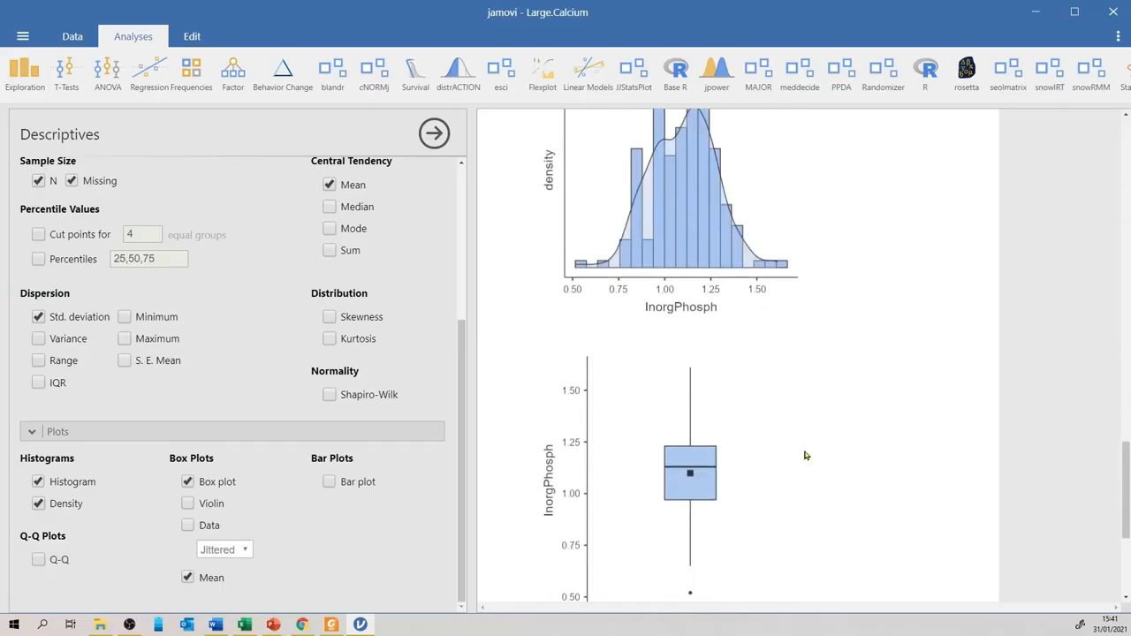
scroll(806, 457, up, 1)
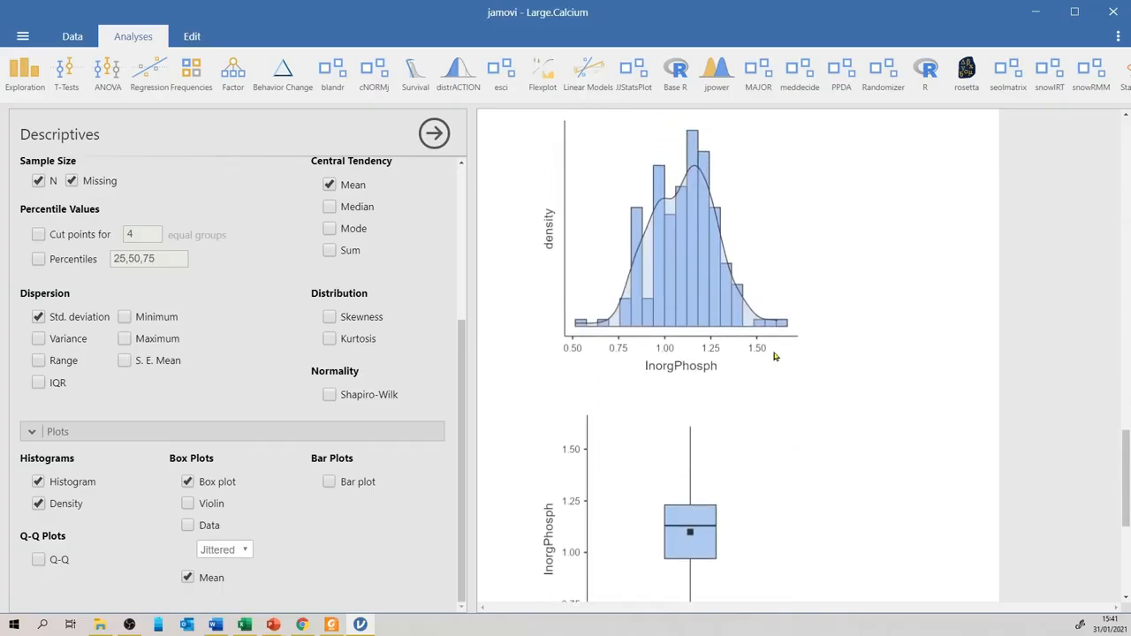
scroll(826, 356, down, 3)
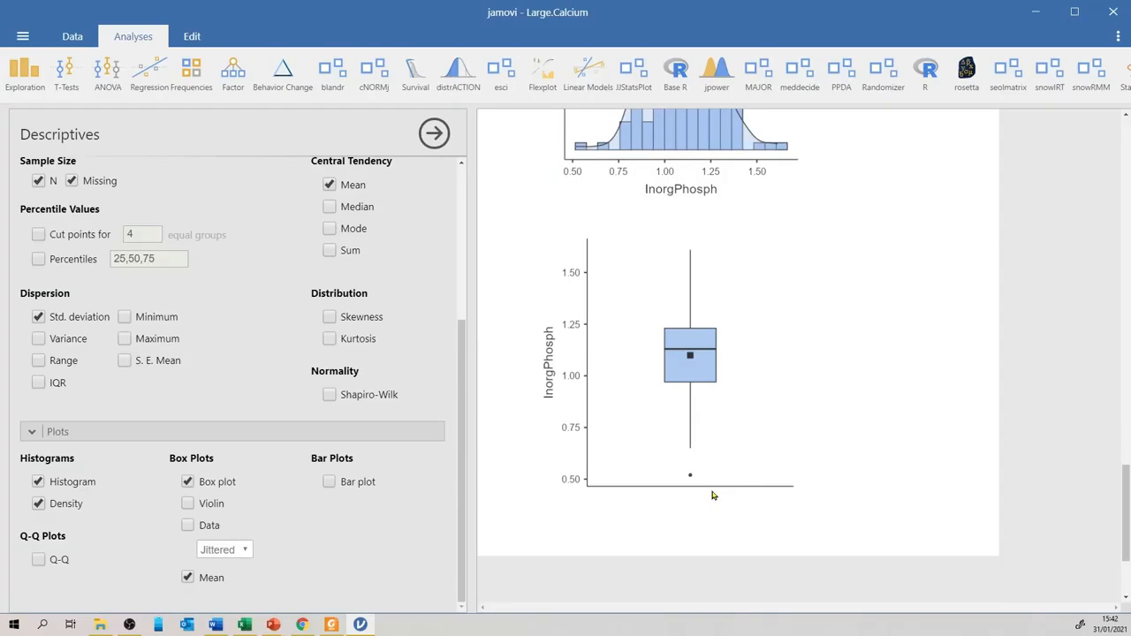
scroll(711, 483, up, 10)
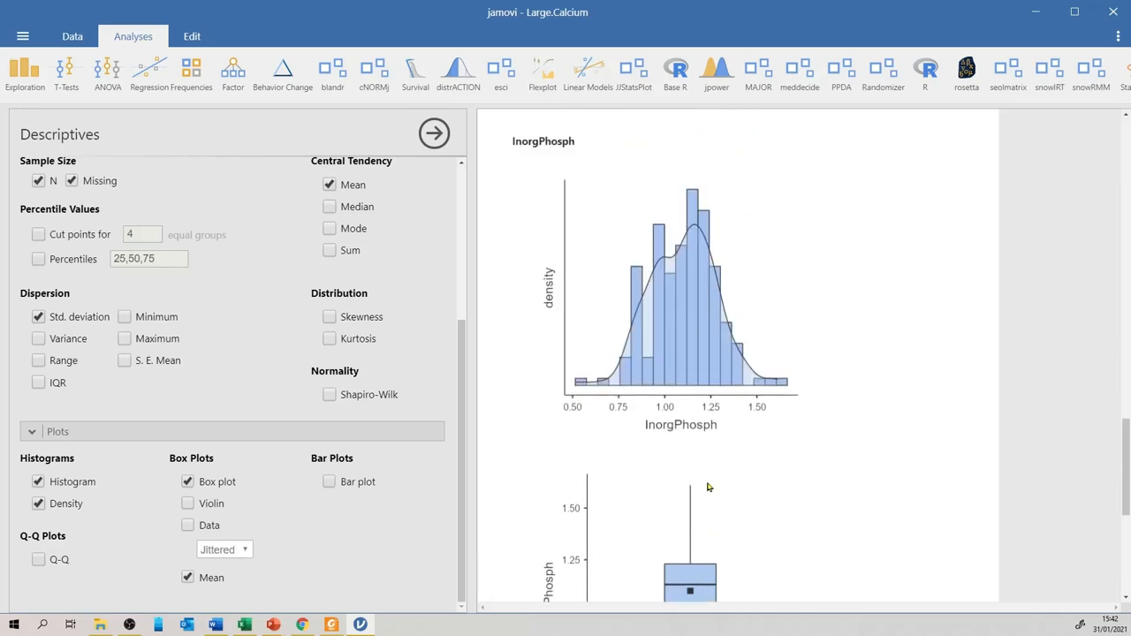
scroll(707, 486, up, 10)
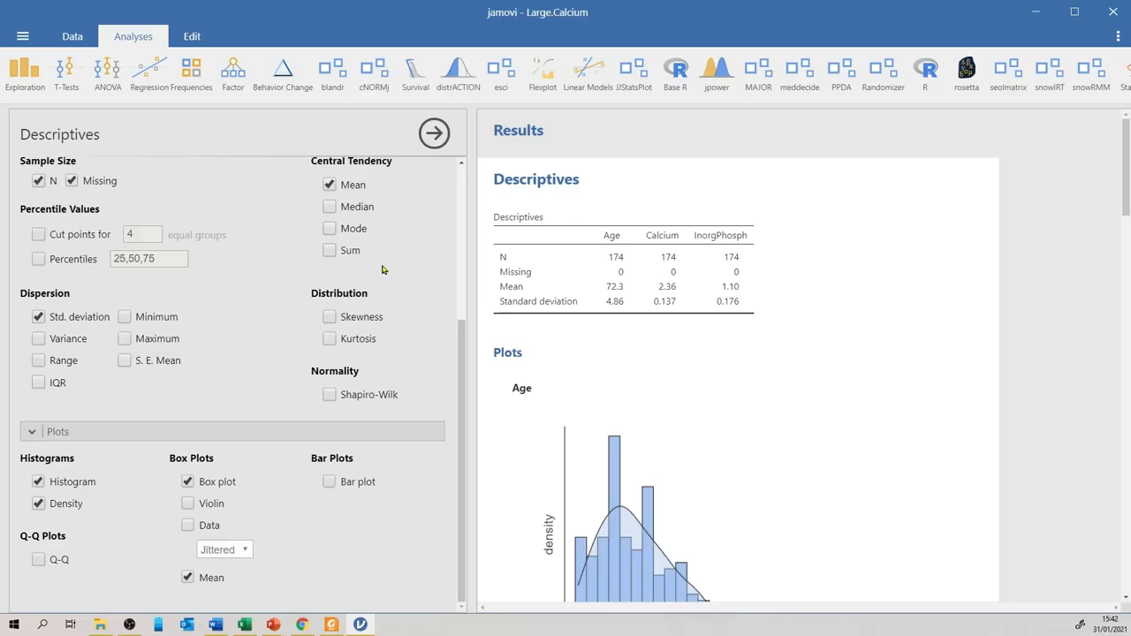
scroll(364, 323, up, 5)
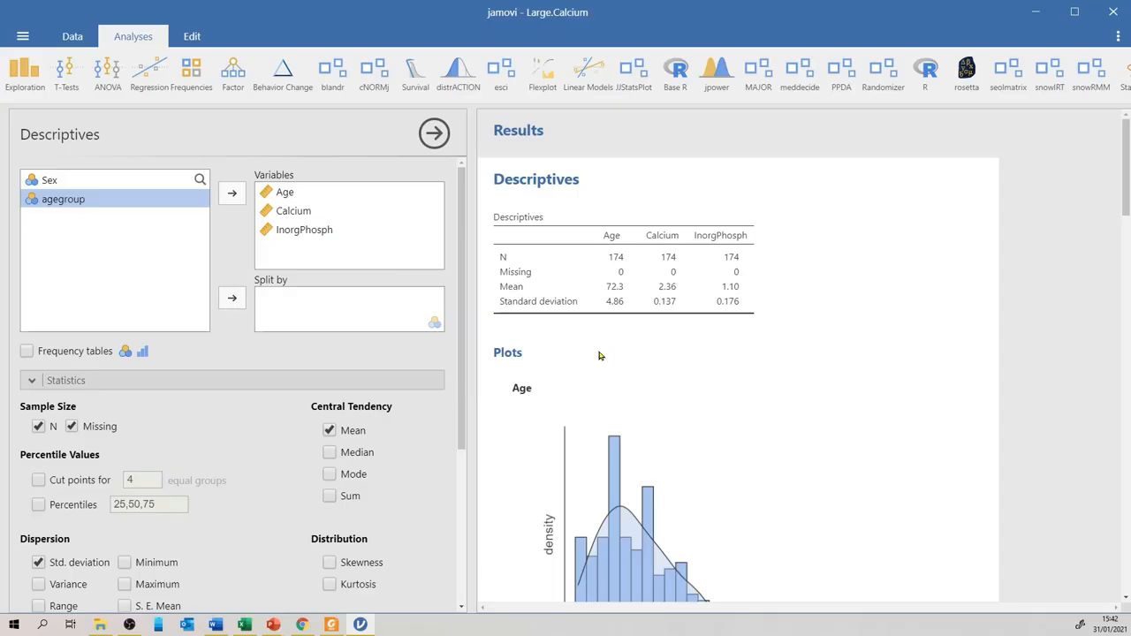
Add a computed variable named zAge to the dataset next to Age.
click(74, 37)
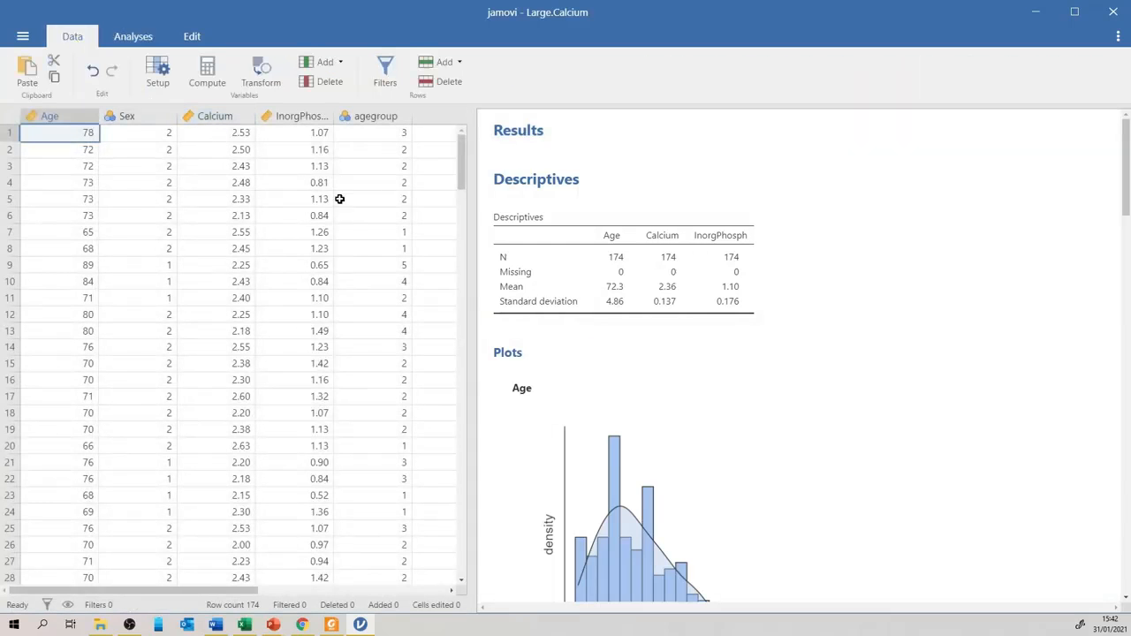
click(209, 75)
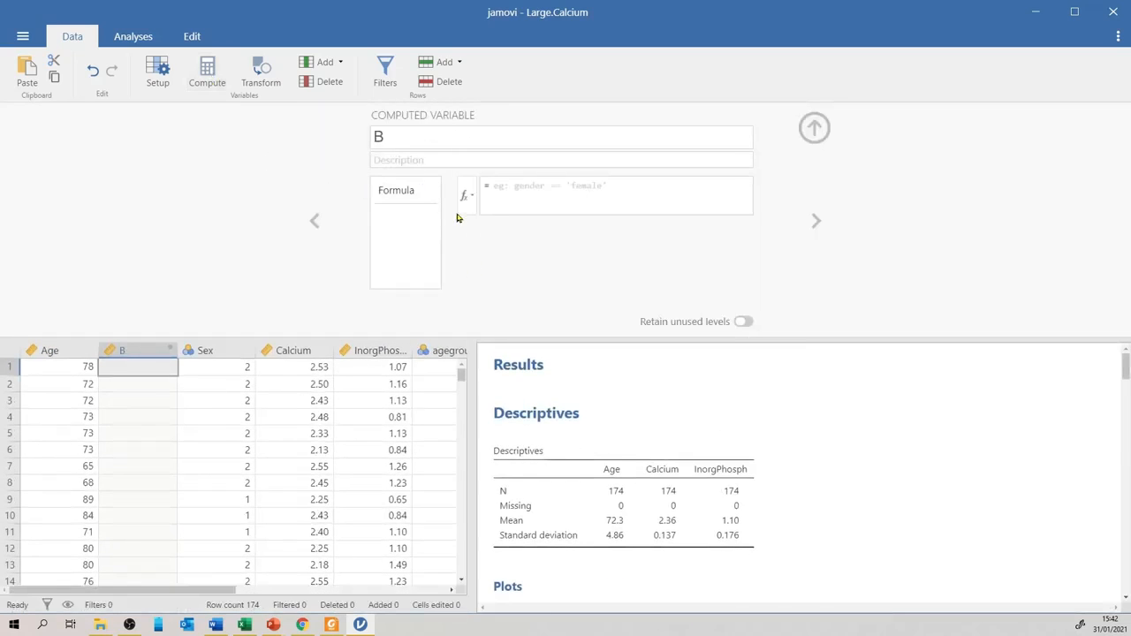
click(422, 142)
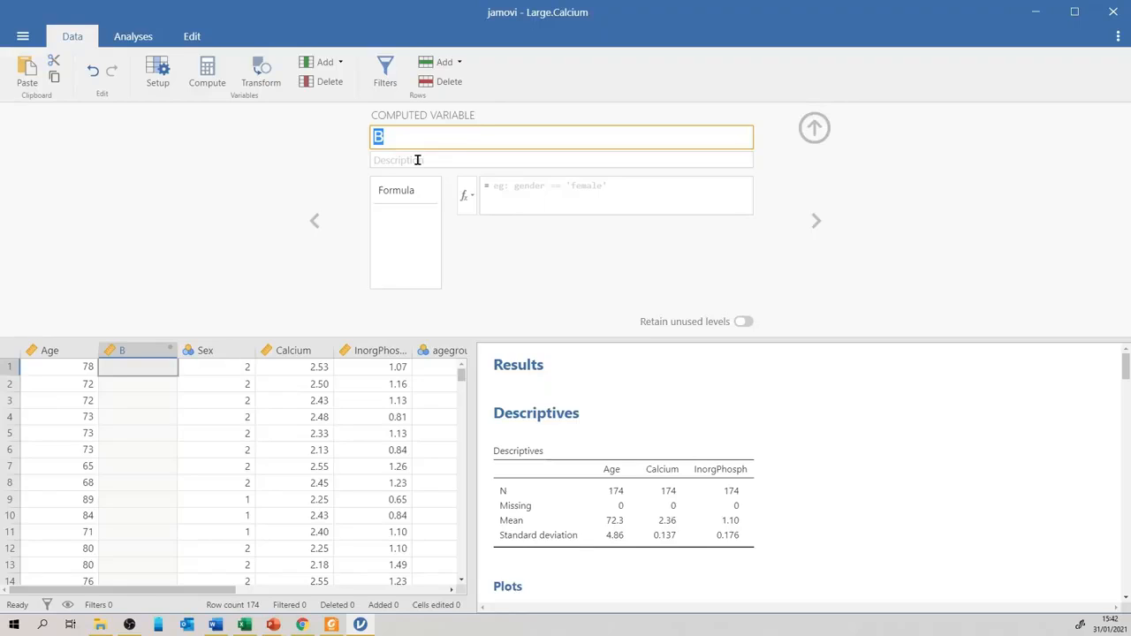
text(ZAge)
Define zAge with the formula (Age-72.3)/4.86 to standardise age, and close the variable editor.
click(470, 198)
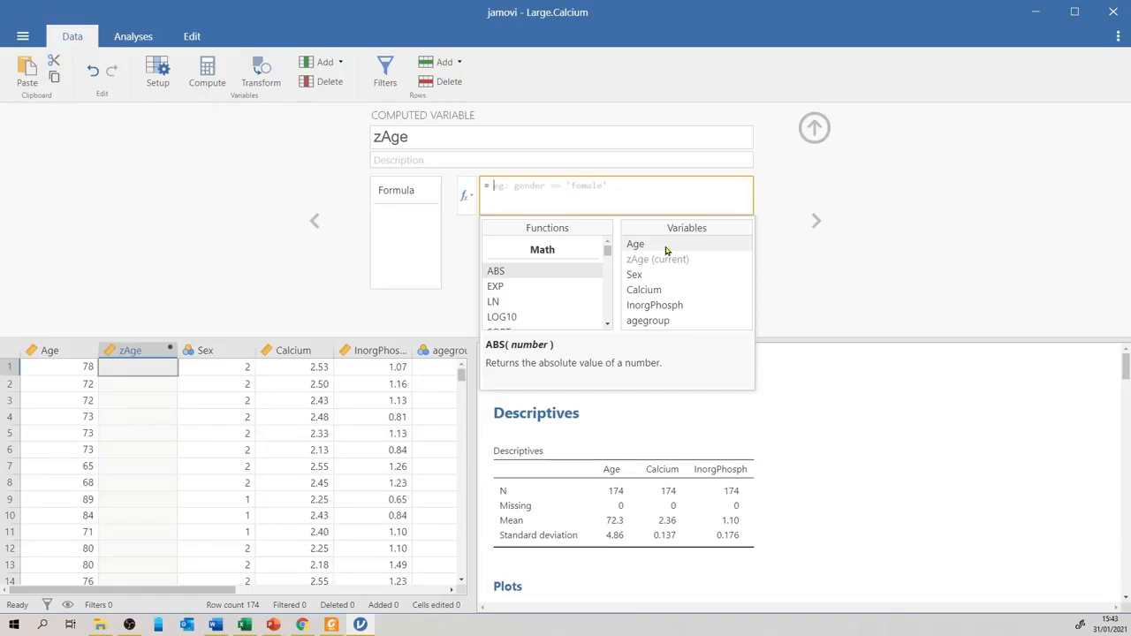
double_click(667, 251)
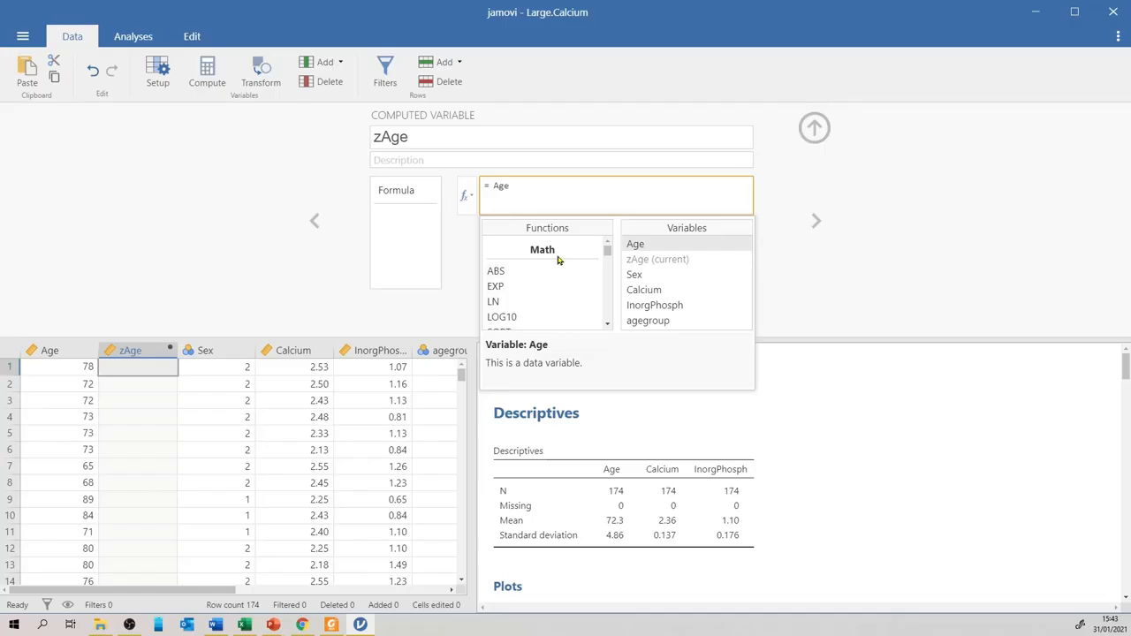
text(-)
mouse_move(608, 253)
mouse_down()
mouse_move(606, 270)
mouse_move(607, 252)
mouse_up()
text(2.3)
key(Left)
key(Left)
key(Left)
key(Left)
text(()
click(556, 193)
key(Return)
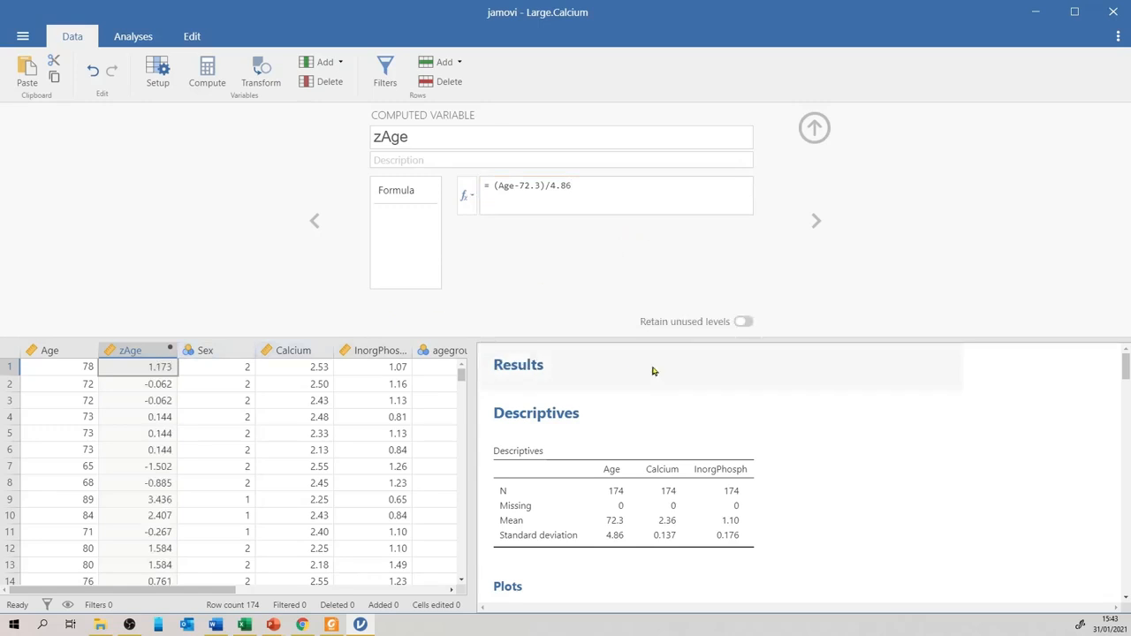
click(813, 128)
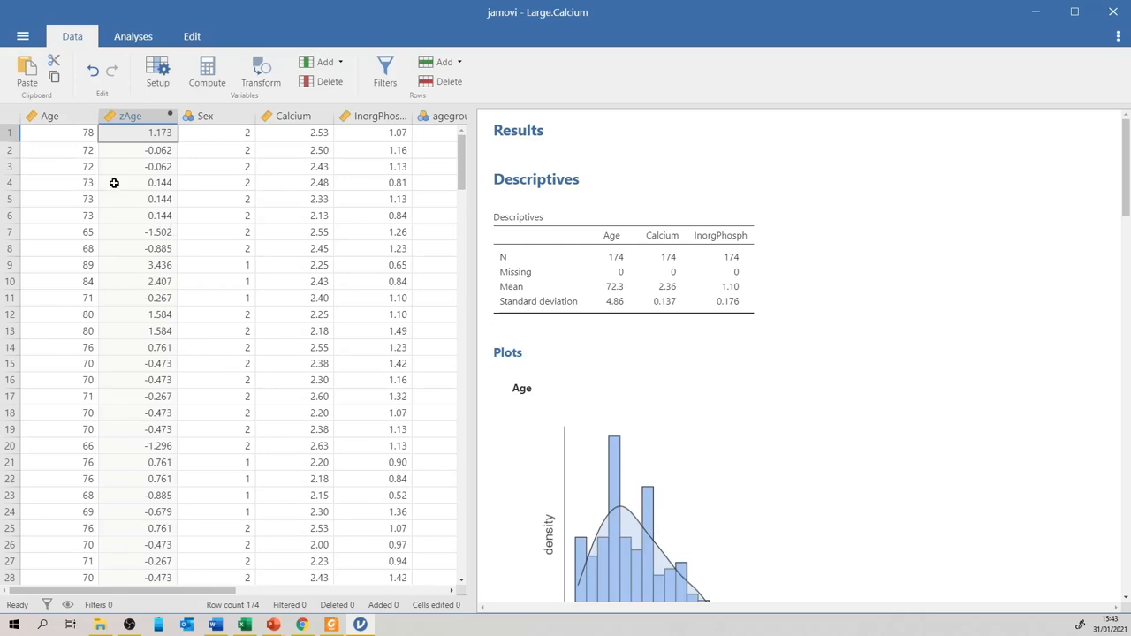
Compare the Age values with their zAge scores in the first six rows of the data.
click(87, 134)
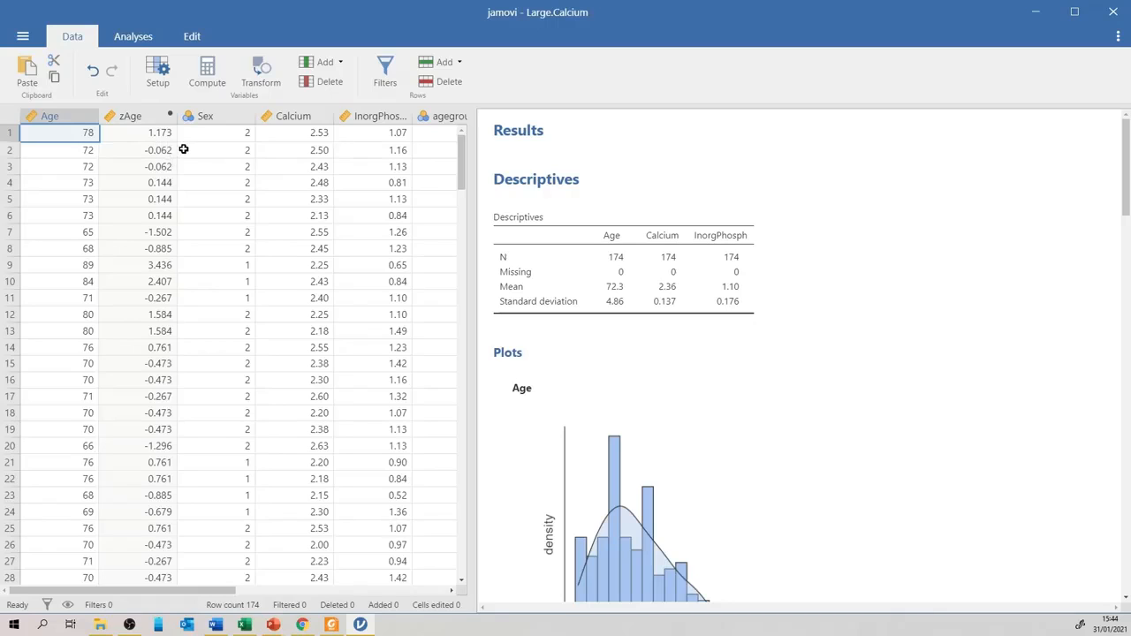
click(168, 135)
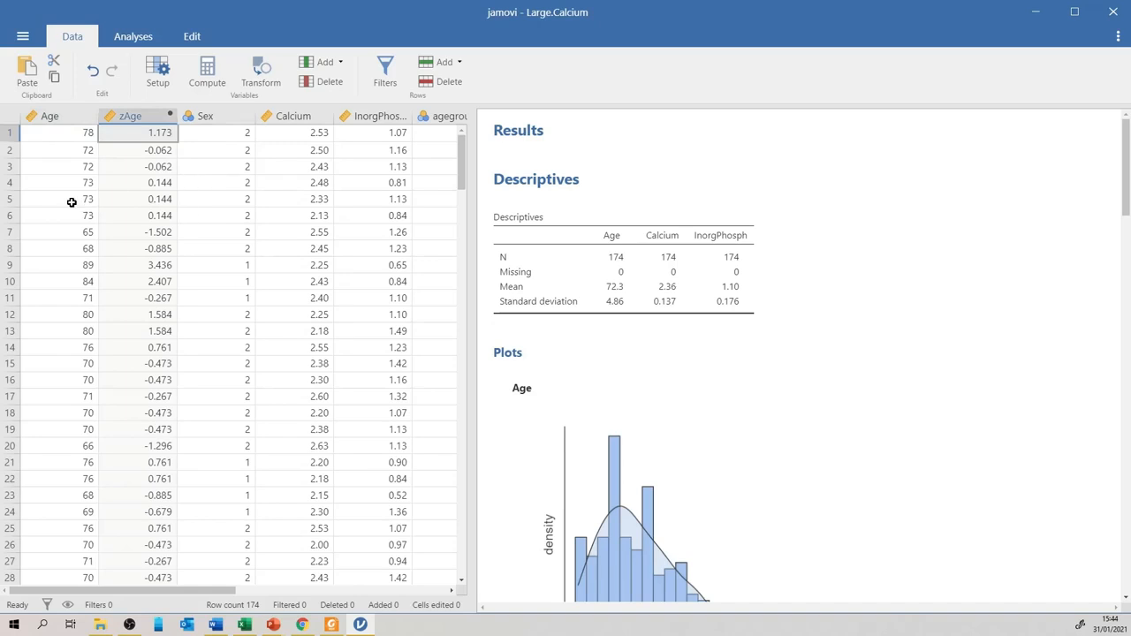
click(54, 154)
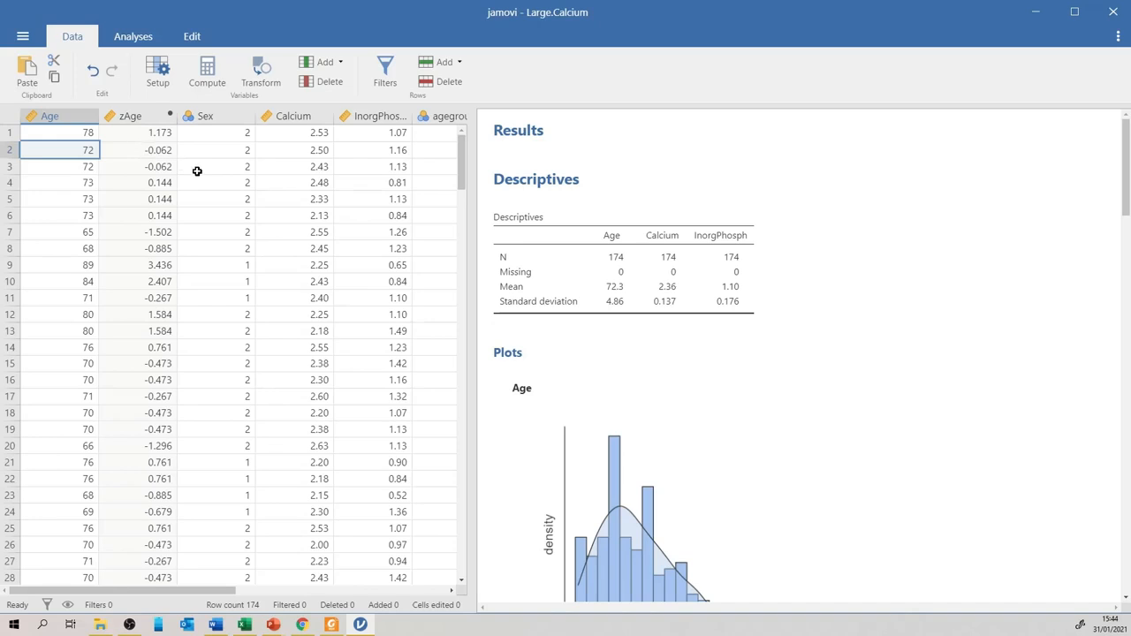
click(56, 182)
click(60, 205)
click(63, 218)
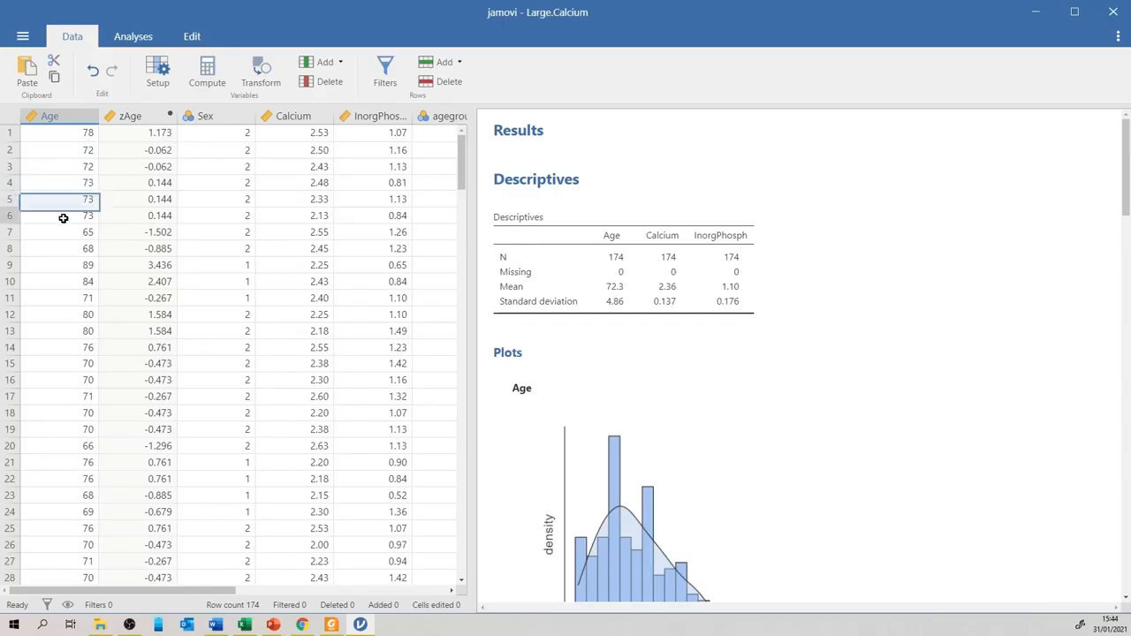
click(168, 183)
click(168, 212)
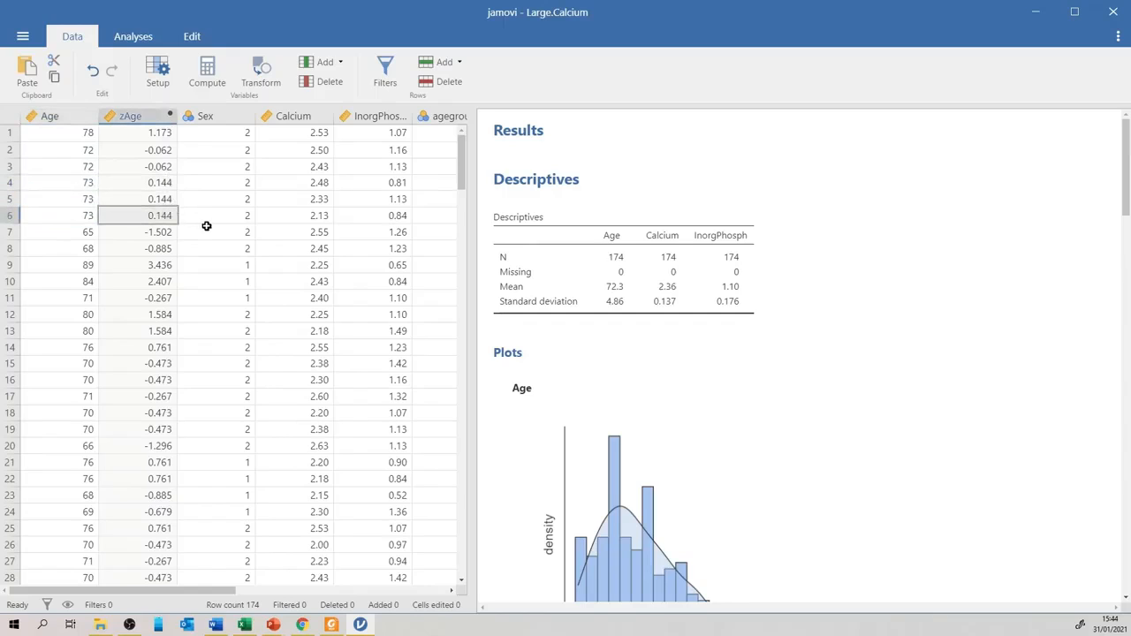
click(69, 183)
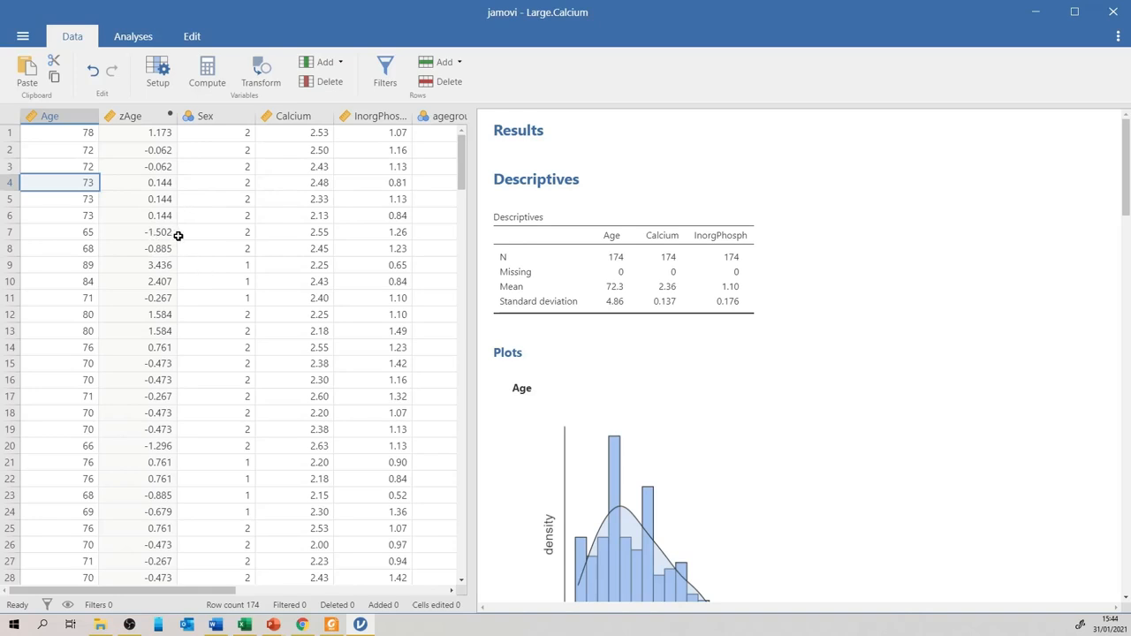
Try to clear the output by removing the note at the Results heading.
scroll(840, 359, down, 4)
scroll(840, 360, up, 3)
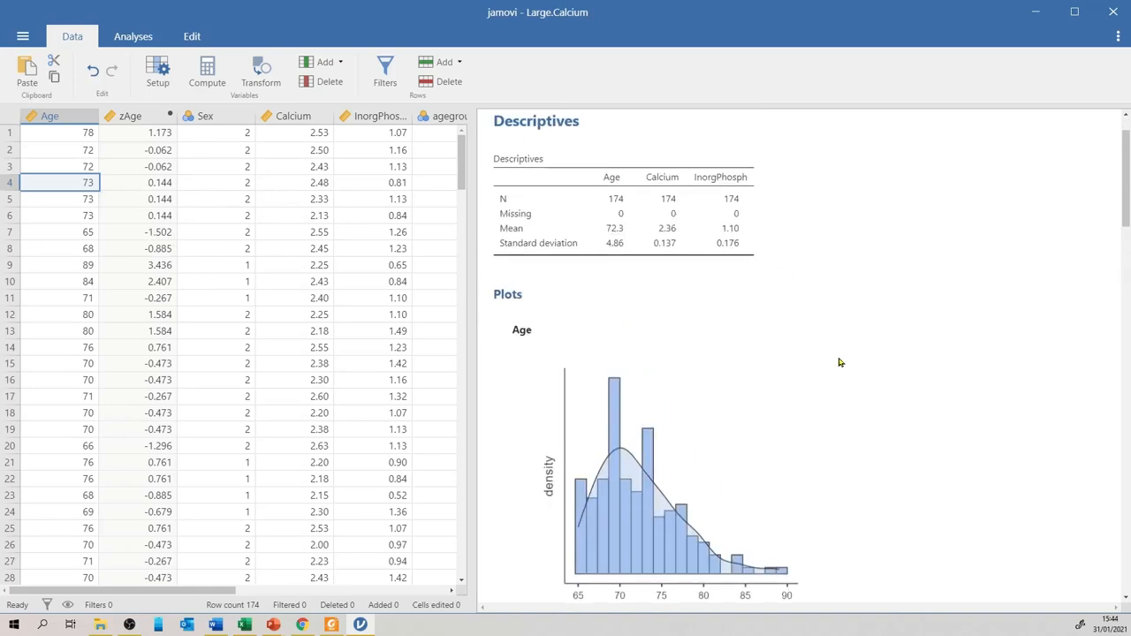
scroll(840, 363, up, 1)
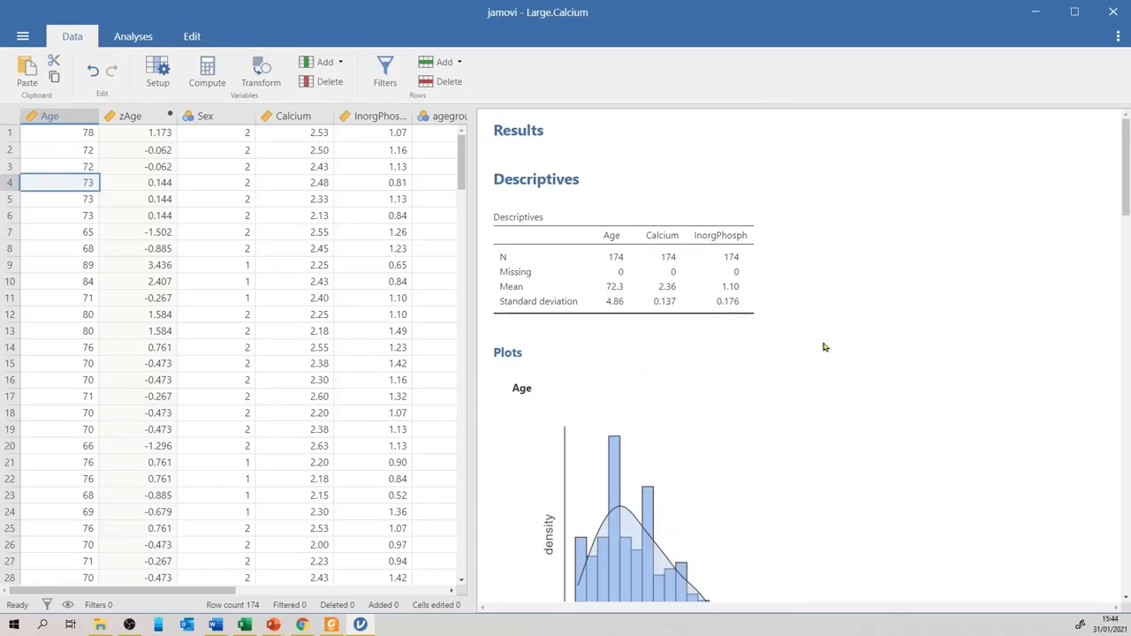
right_click(527, 132)
click(564, 157)
right_click(516, 132)
click(553, 157)
click(540, 184)
right_click(530, 131)
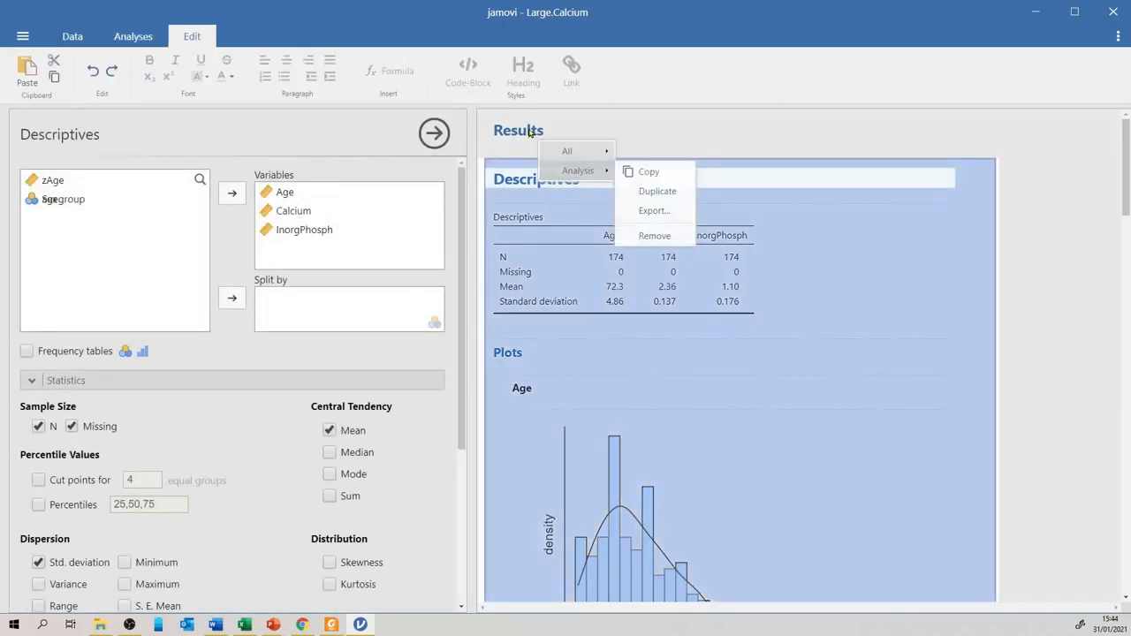
right_click(531, 131)
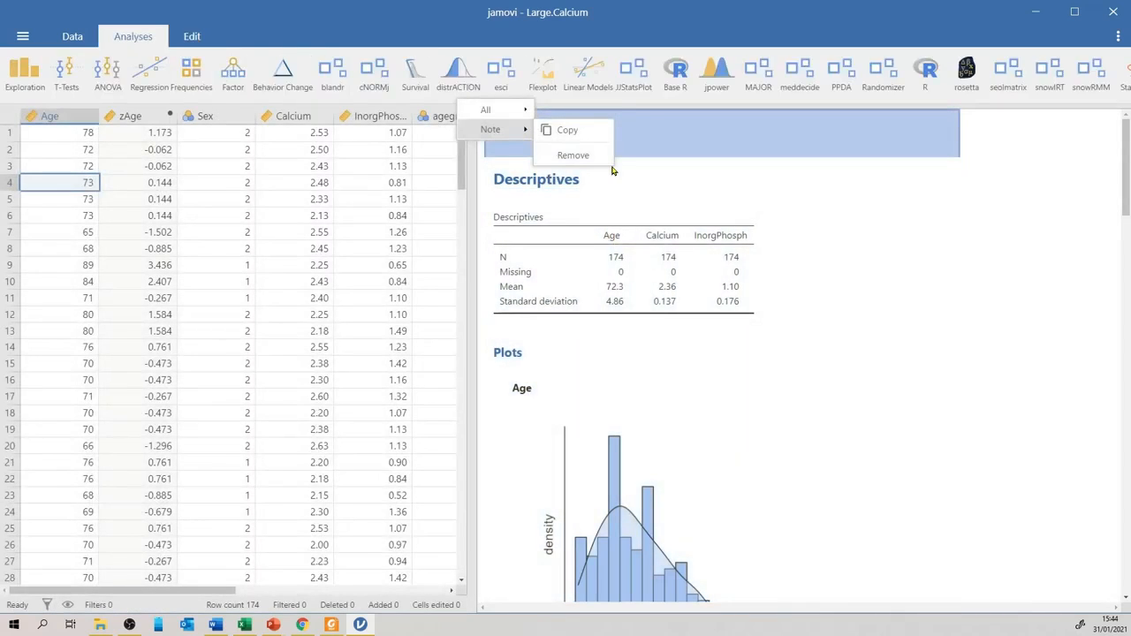
click(554, 158)
Remove all existing analyses, including the Descriptives output, from the results.
right_click(550, 185)
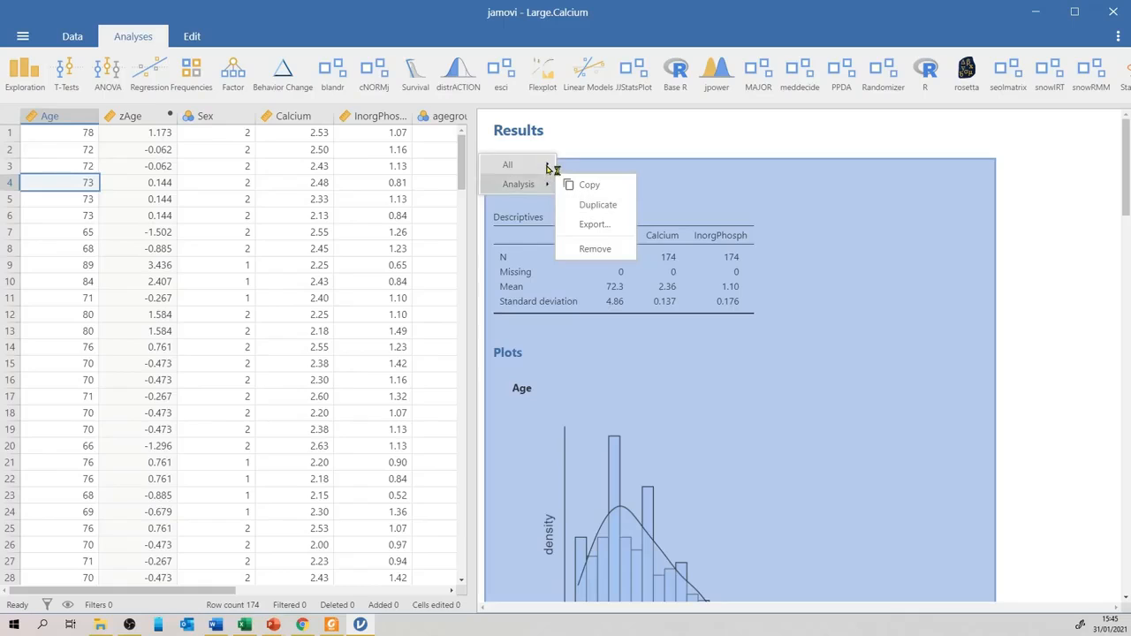
mouse_move(549, 165)
click(610, 210)
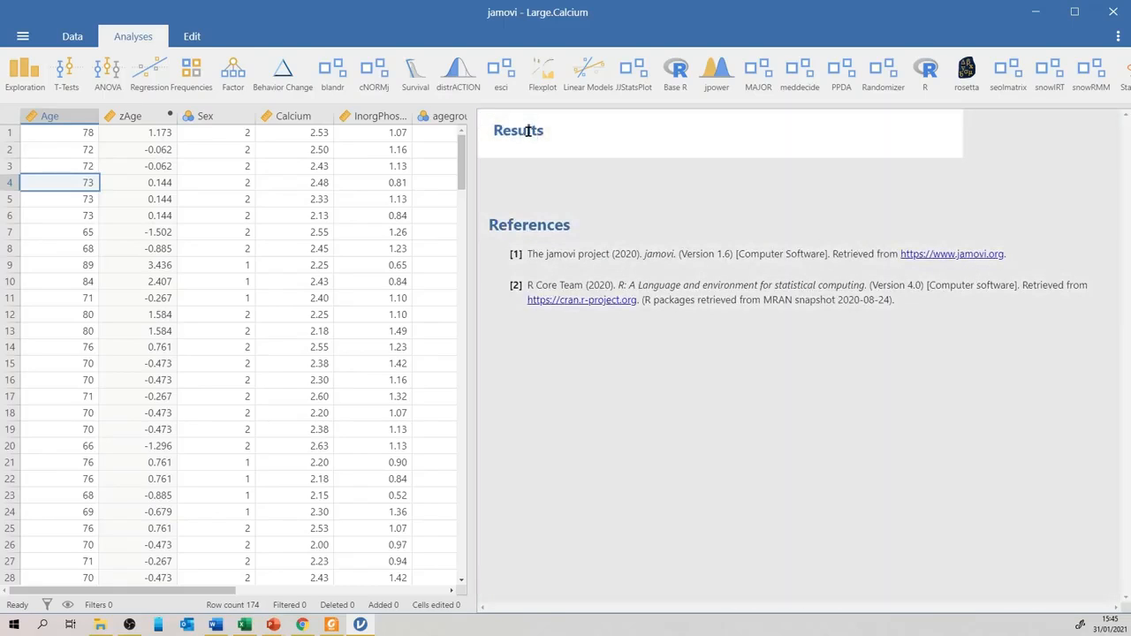
click(527, 131)
right_click(520, 134)
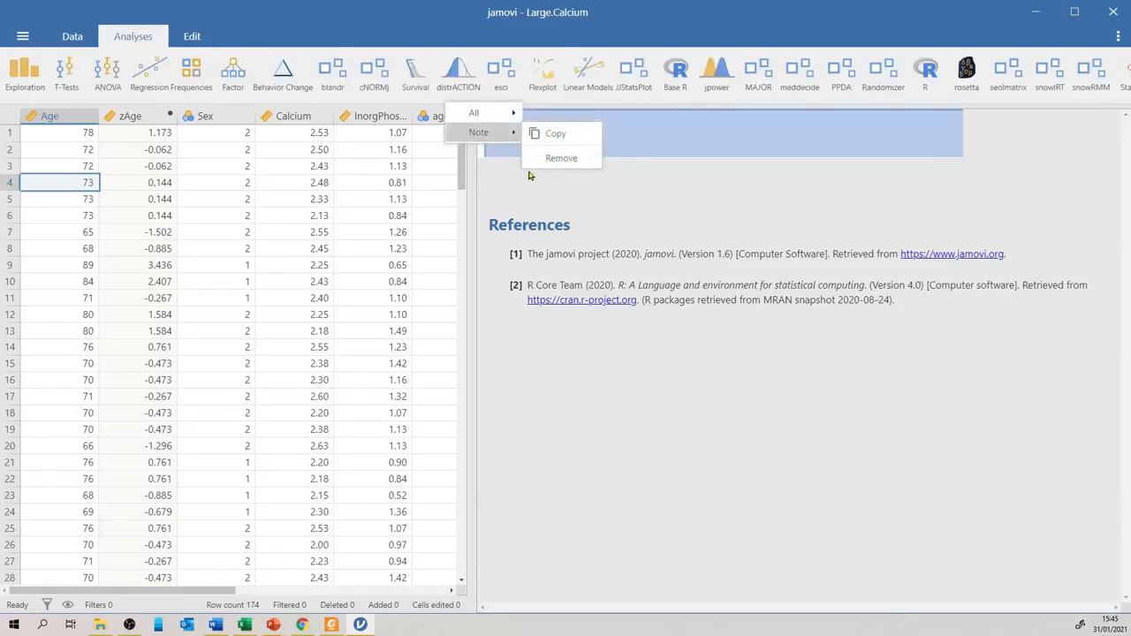
mouse_move(503, 113)
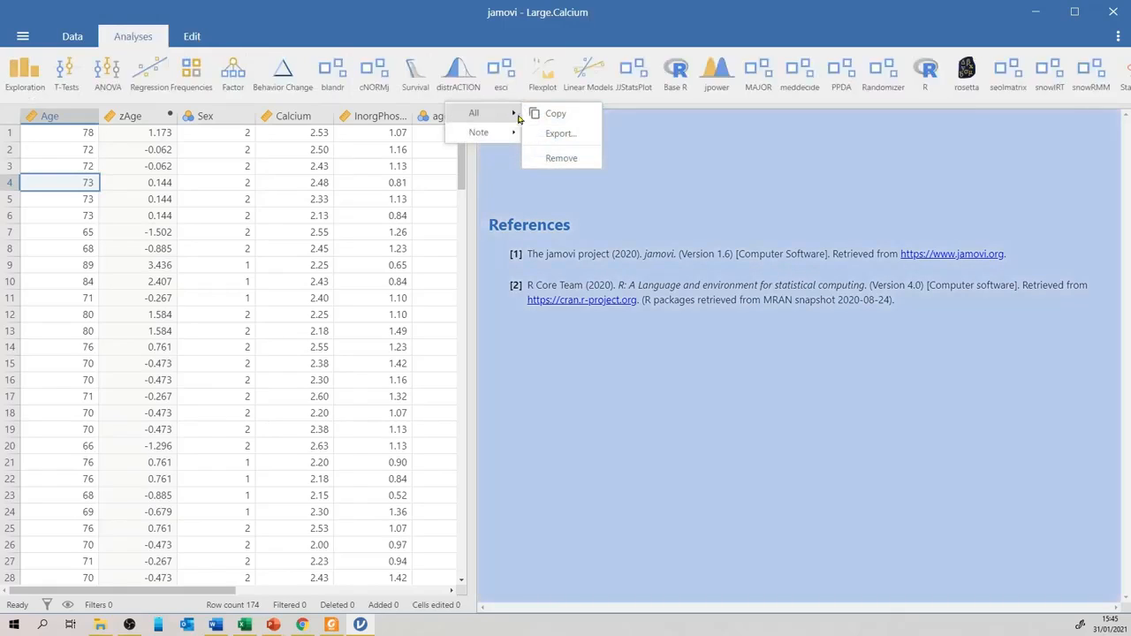
click(569, 160)
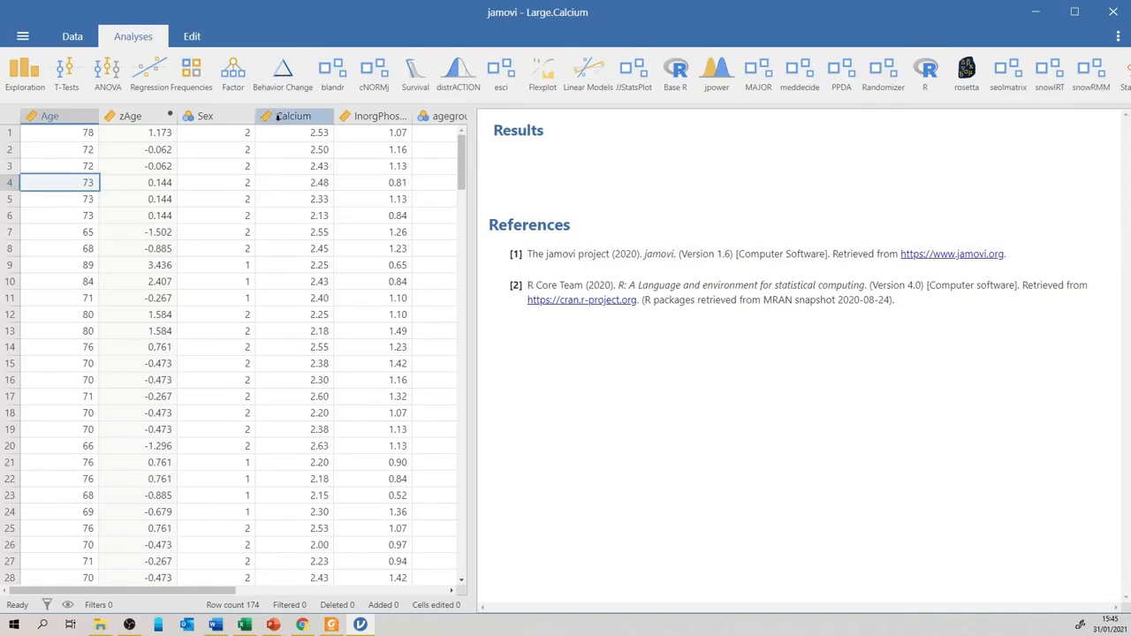
Create a new Descriptives analysis with Age and zAge as its variables.
click(39, 92)
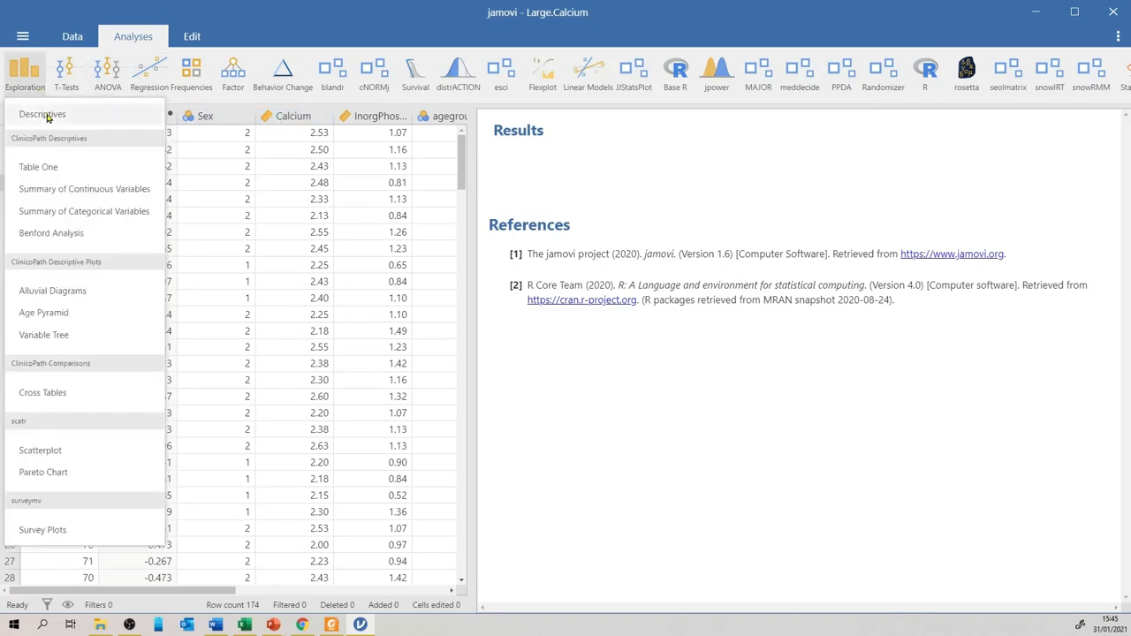
click(46, 116)
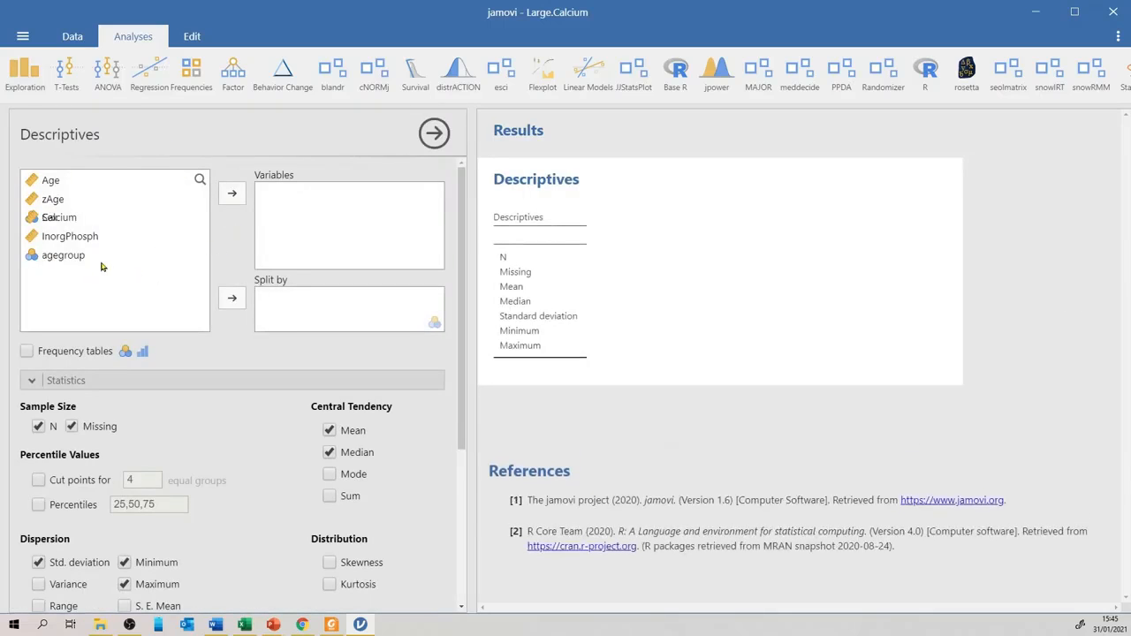
click(54, 181)
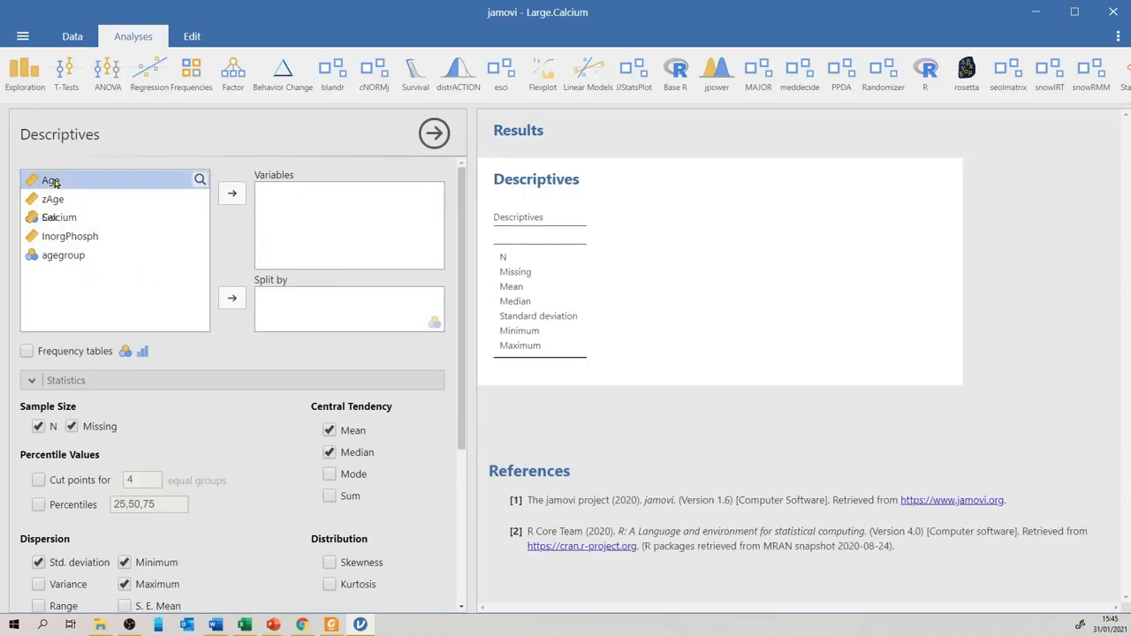
shift+click(52, 199)
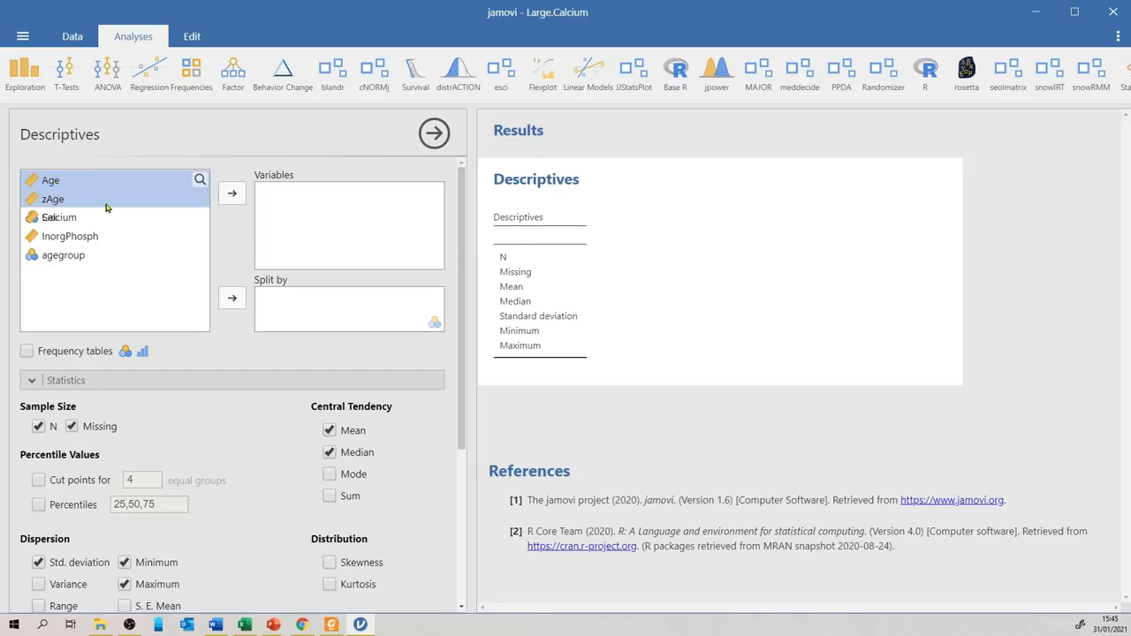
click(230, 197)
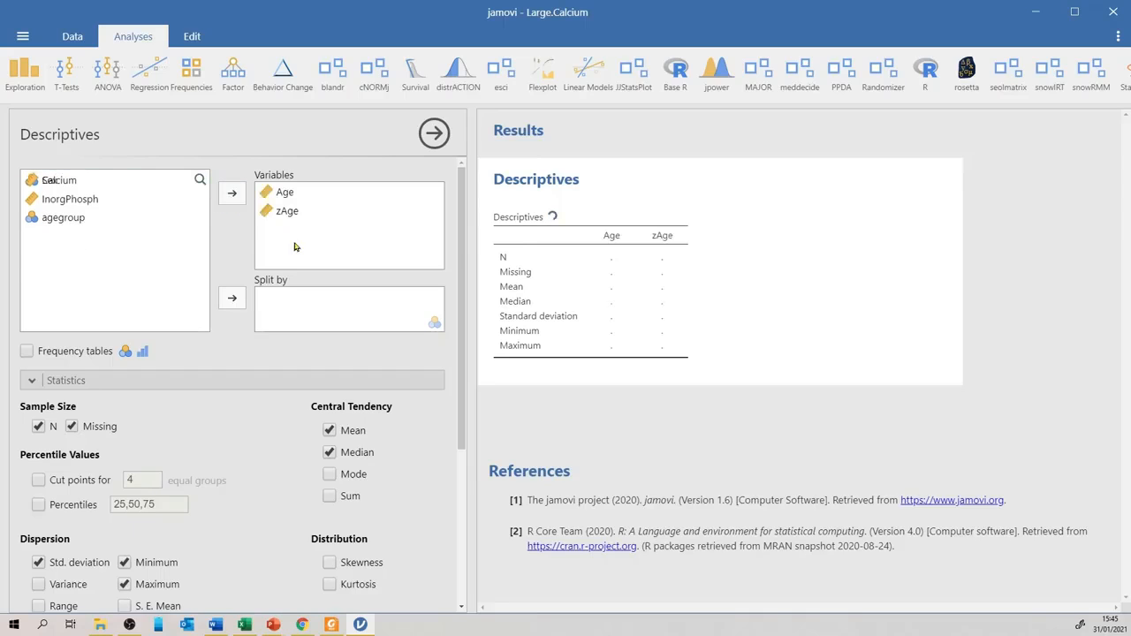
Limit the descriptive statistics to N, mean and standard deviation by removing missing, median, minimum and maximum.
scroll(178, 422, down, 1)
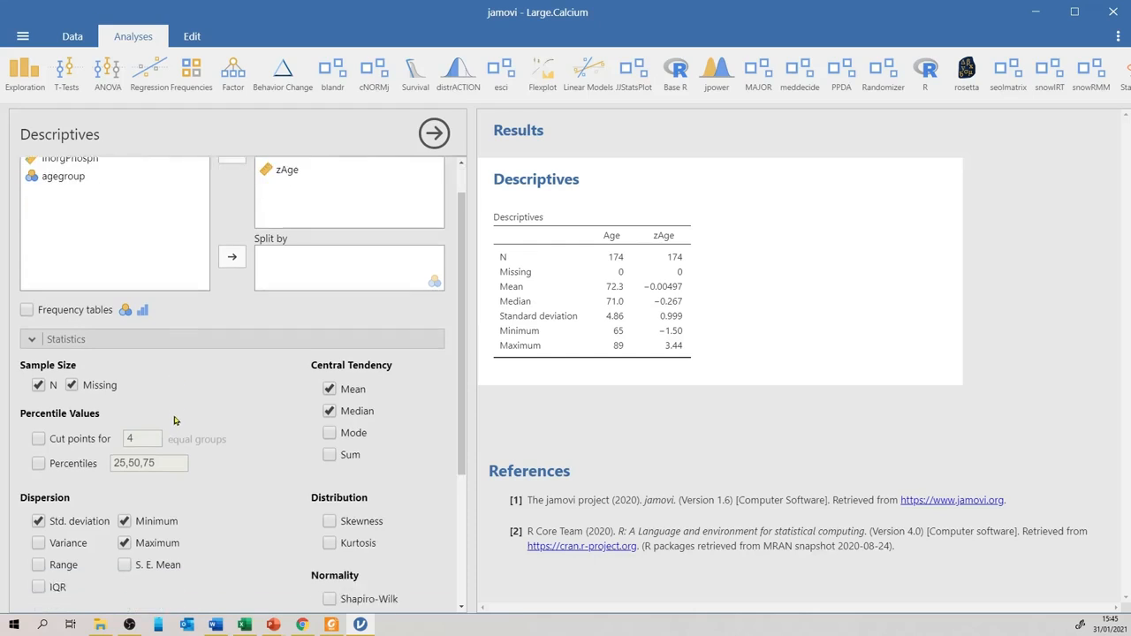
click(86, 370)
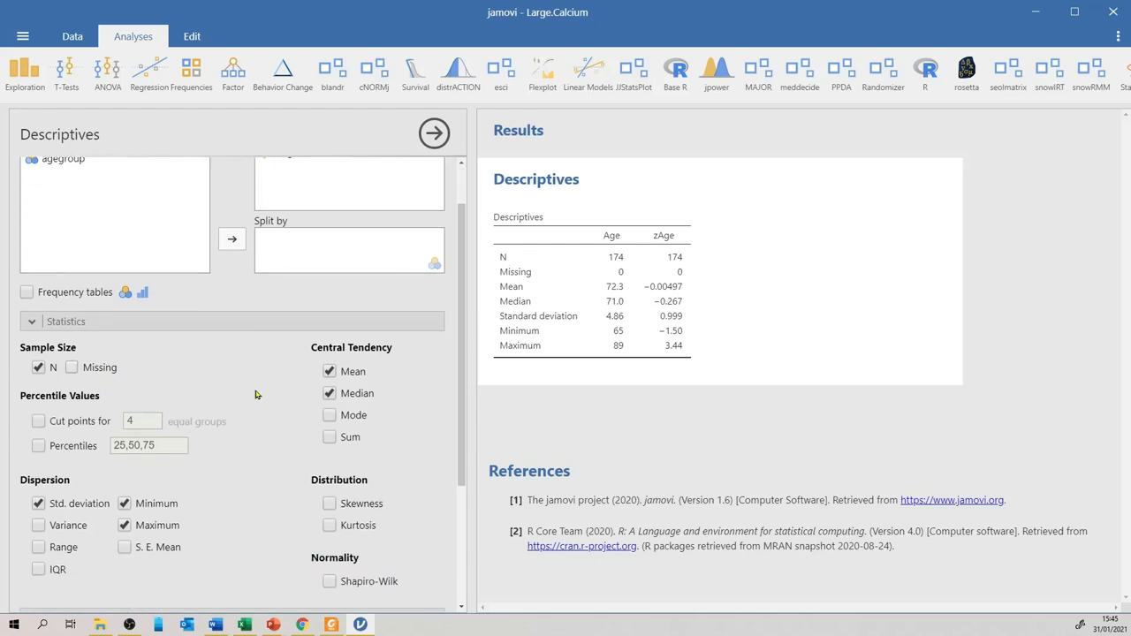
scroll(257, 445, down, 3)
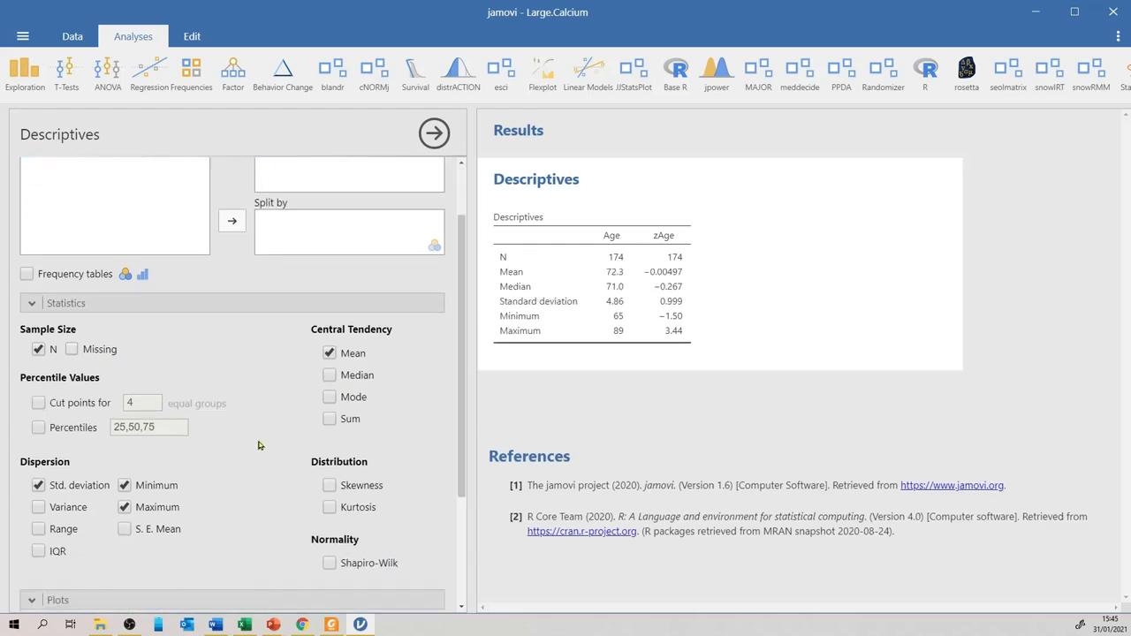
click(159, 353)
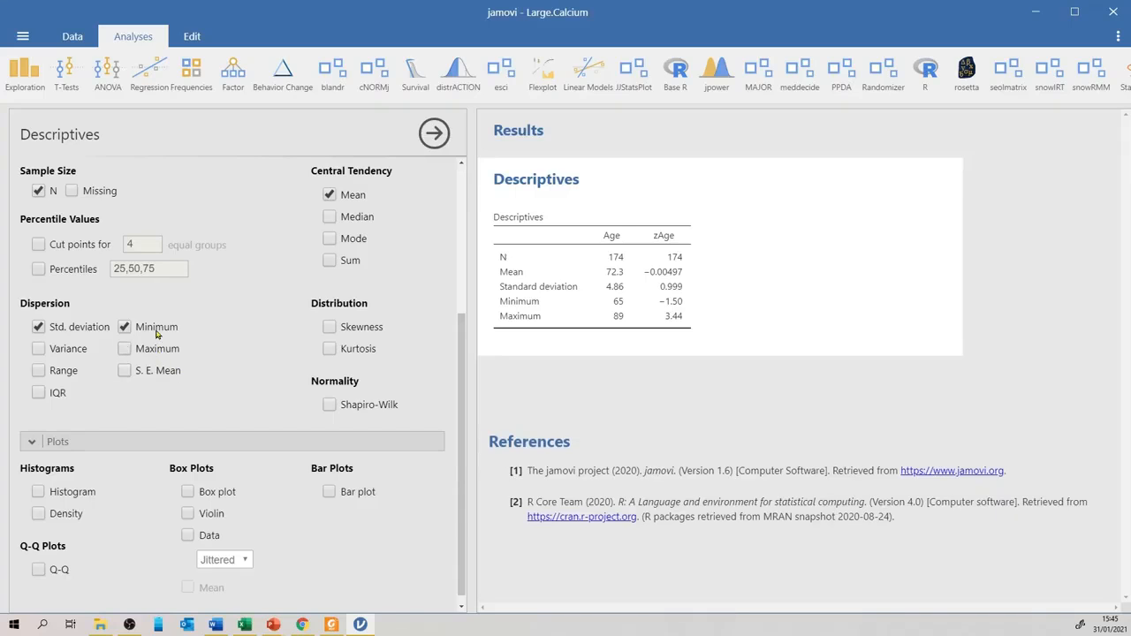
click(125, 326)
Add histograms with density curves and box plots with the mean marked for Age and zAge.
scroll(242, 323, down, 1)
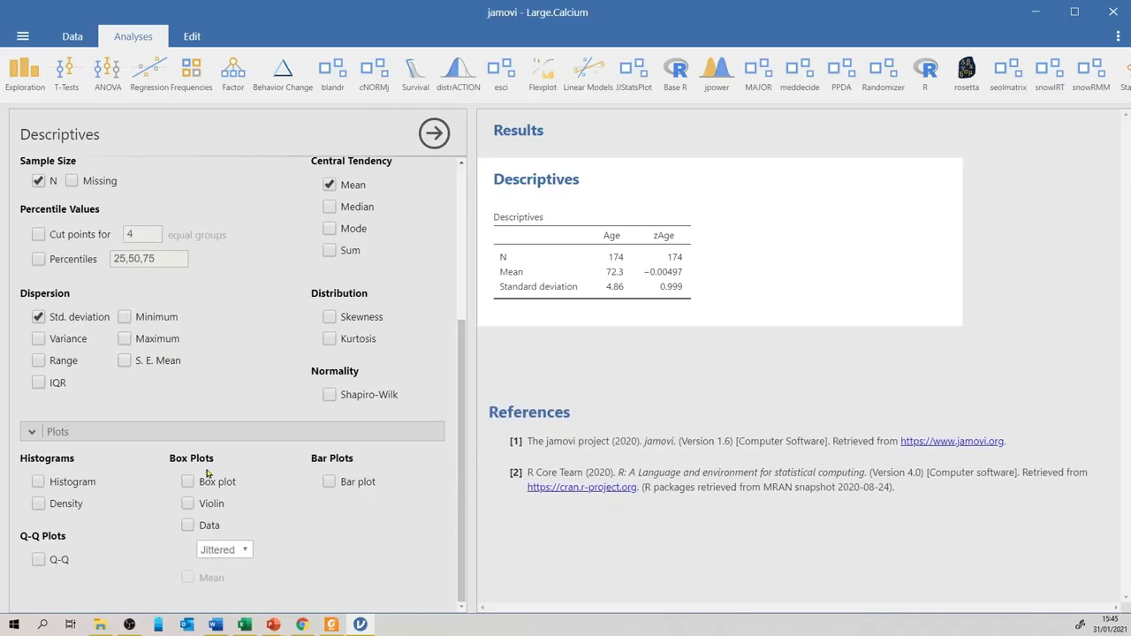
click(66, 510)
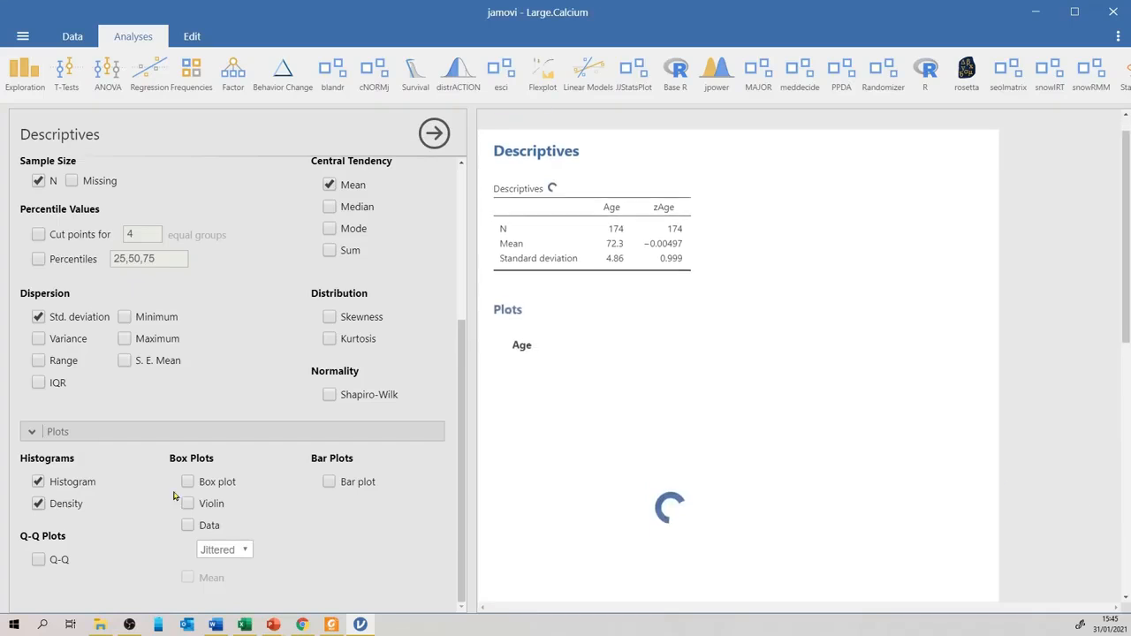
click(220, 483)
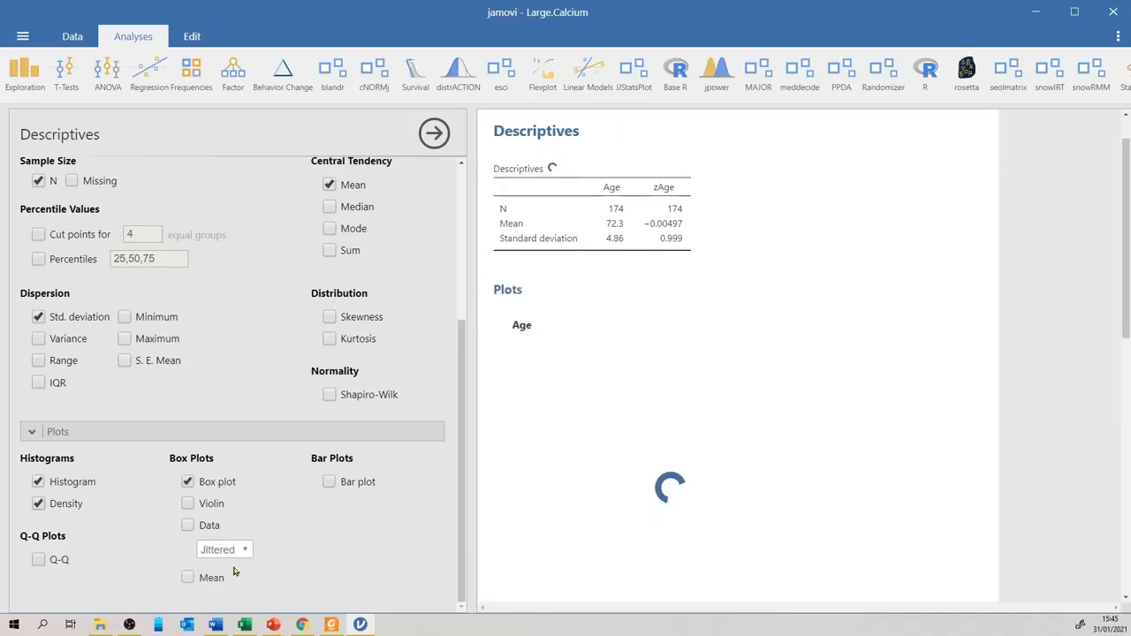
click(211, 578)
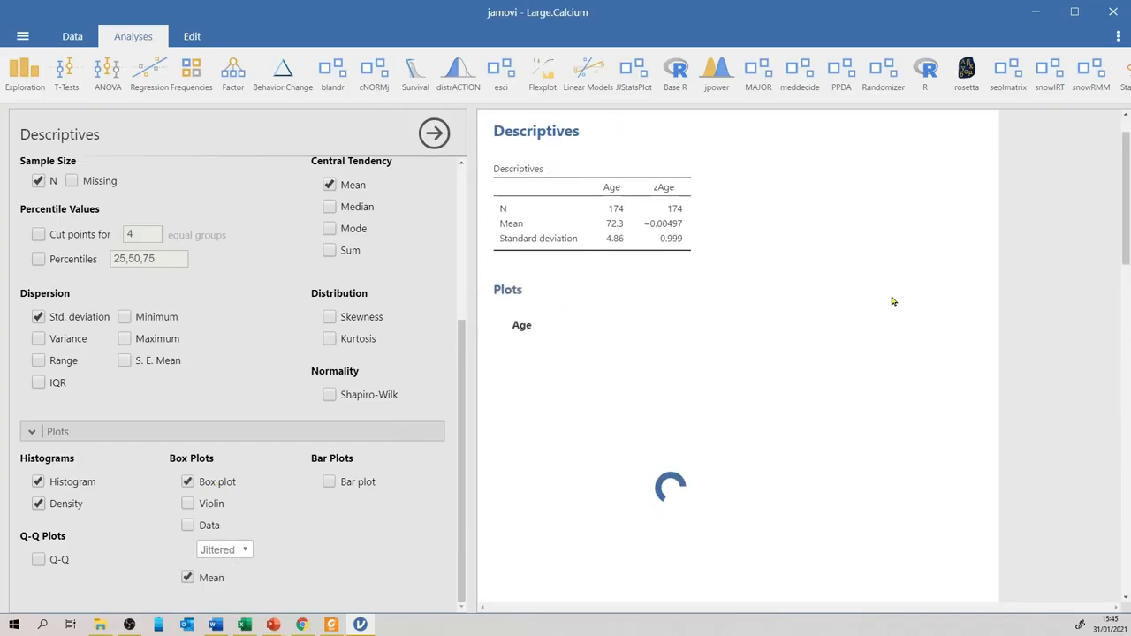
Compare the shape and axis scale of the Age histogram with those of the zAge histogram.
scroll(898, 302, down, 3)
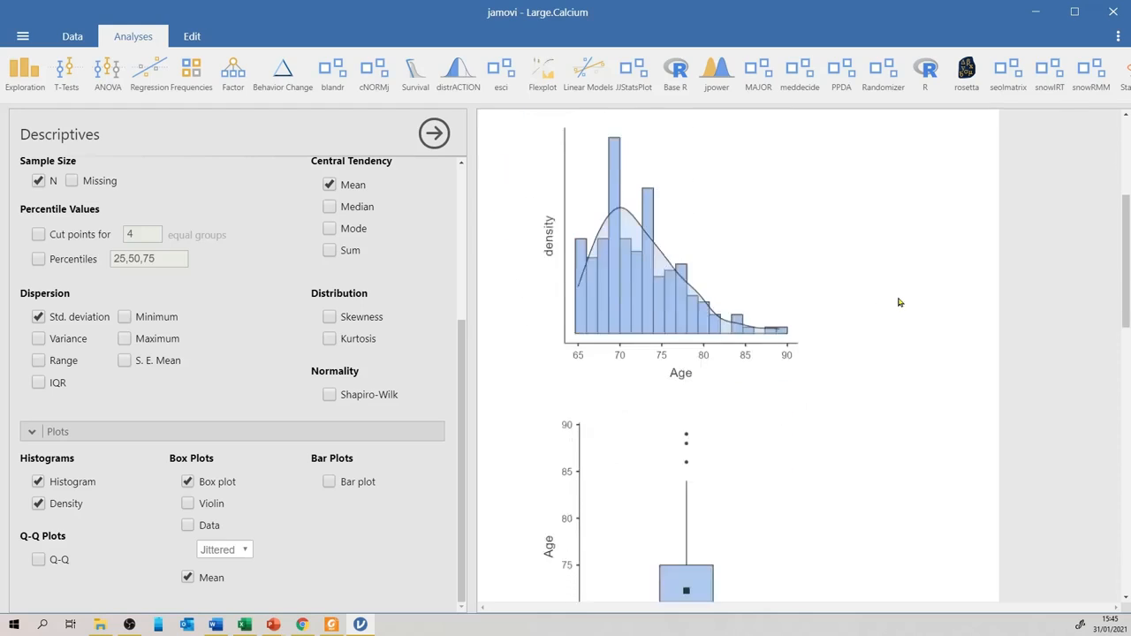
scroll(897, 302, up, 2)
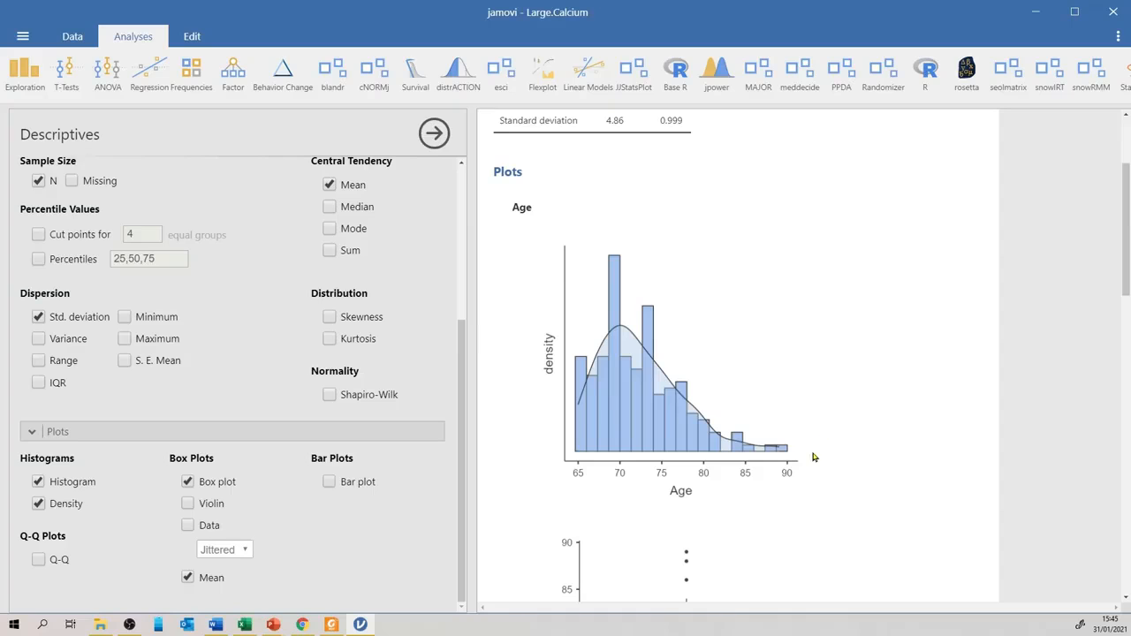
scroll(873, 416, down, 1)
scroll(873, 416, down, 2)
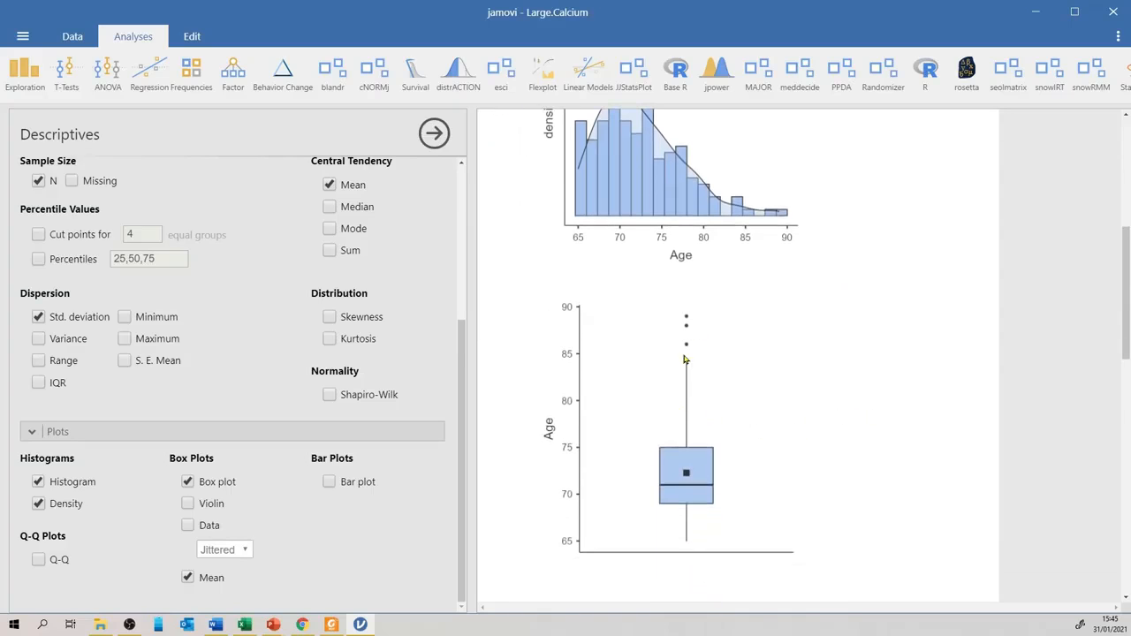
scroll(846, 490, down, 4)
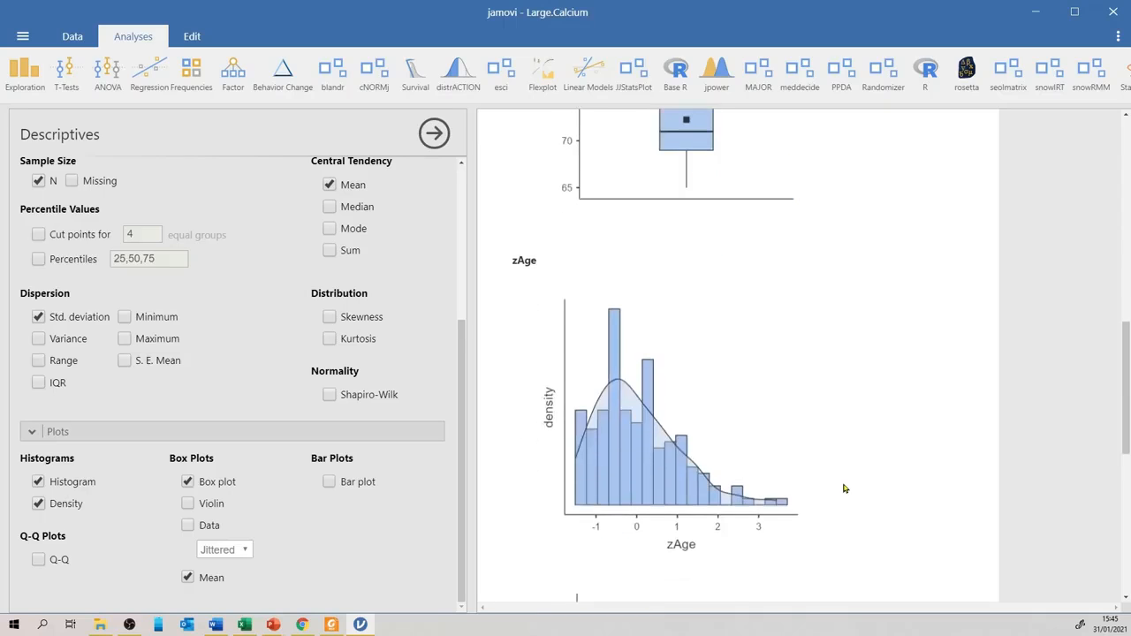
scroll(841, 481, up, 3)
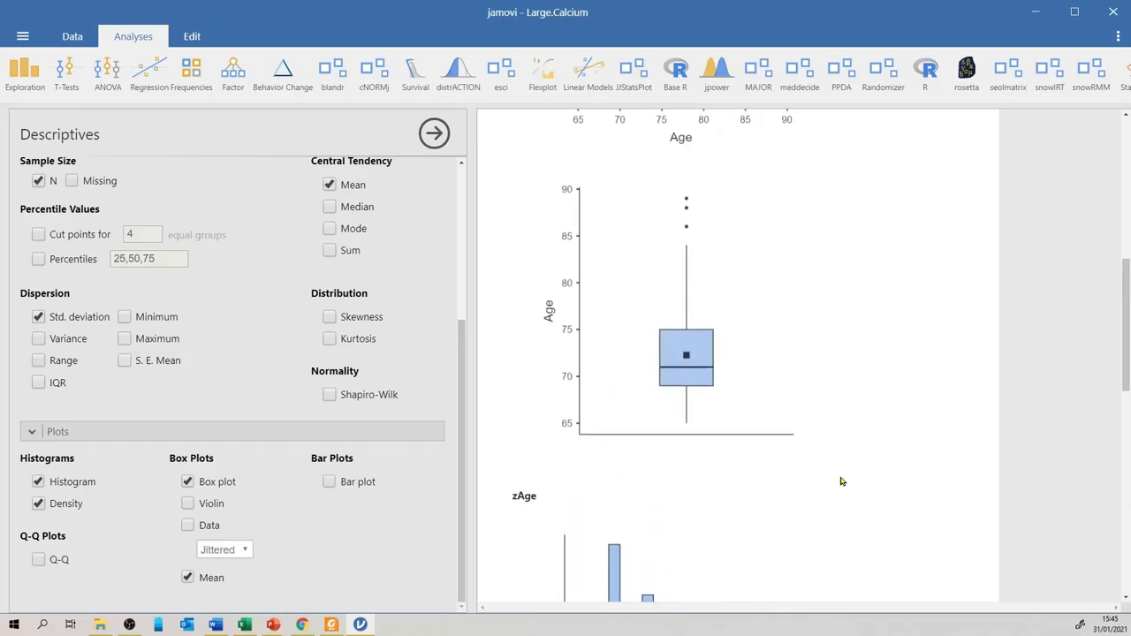
scroll(846, 463, up, 2)
scroll(846, 463, down, 5)
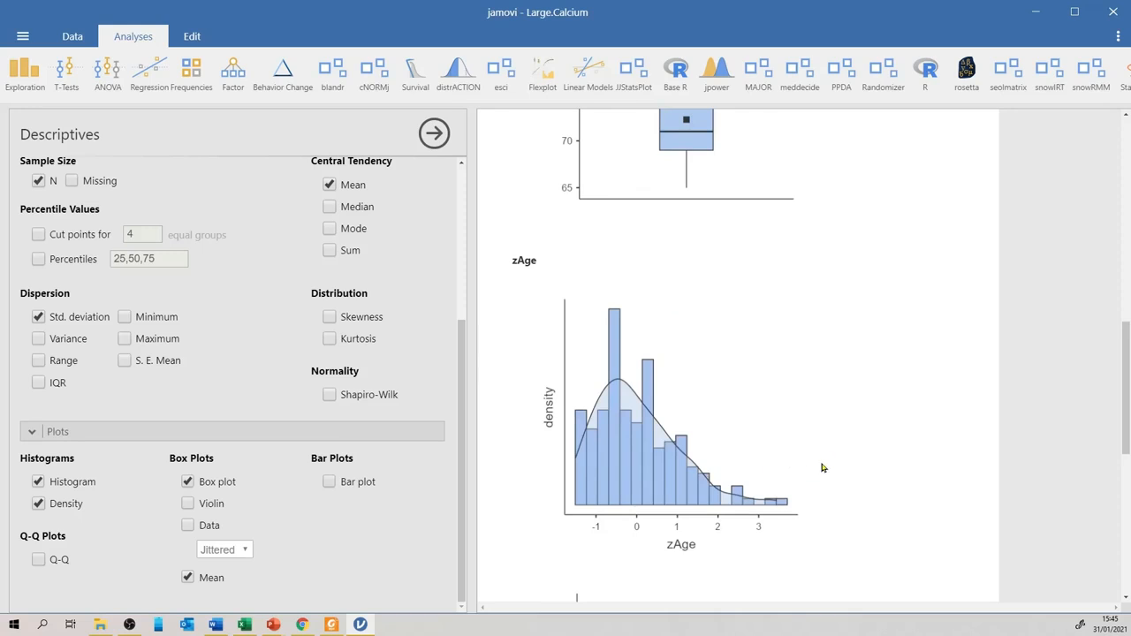
scroll(822, 464, up, 1)
scroll(822, 464, down, 2)
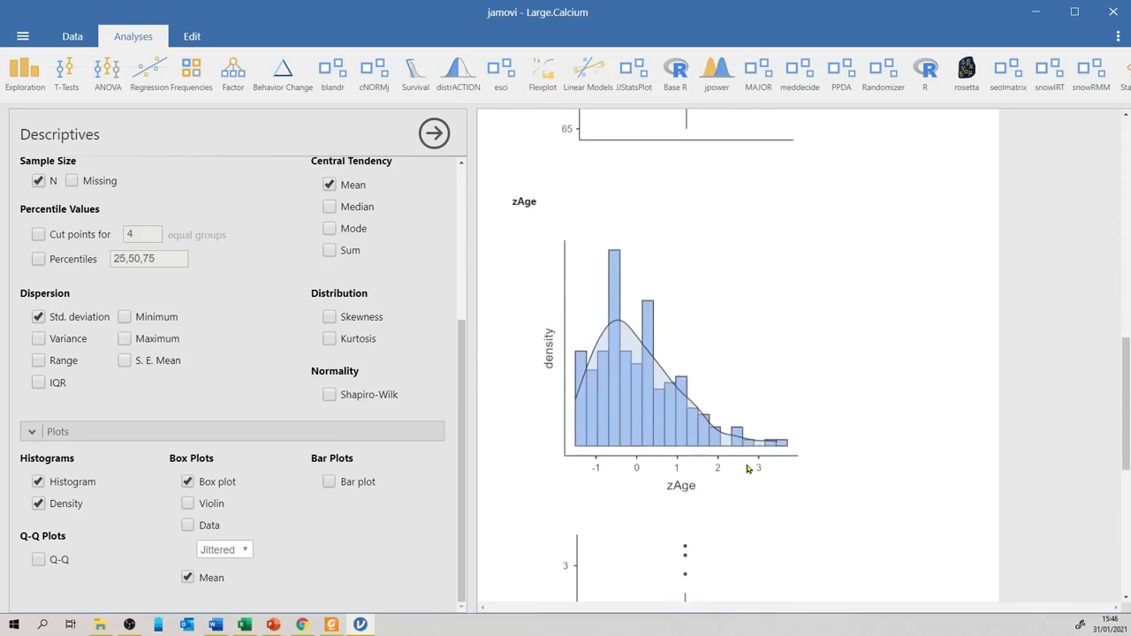
scroll(853, 392, up, 6)
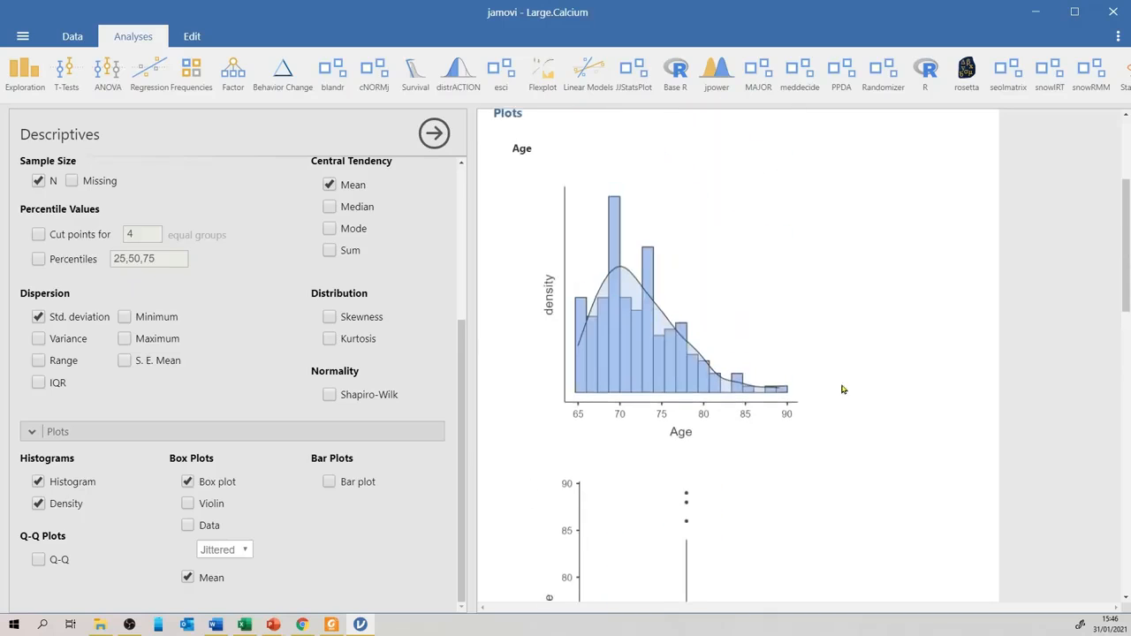
scroll(820, 407, down, 6)
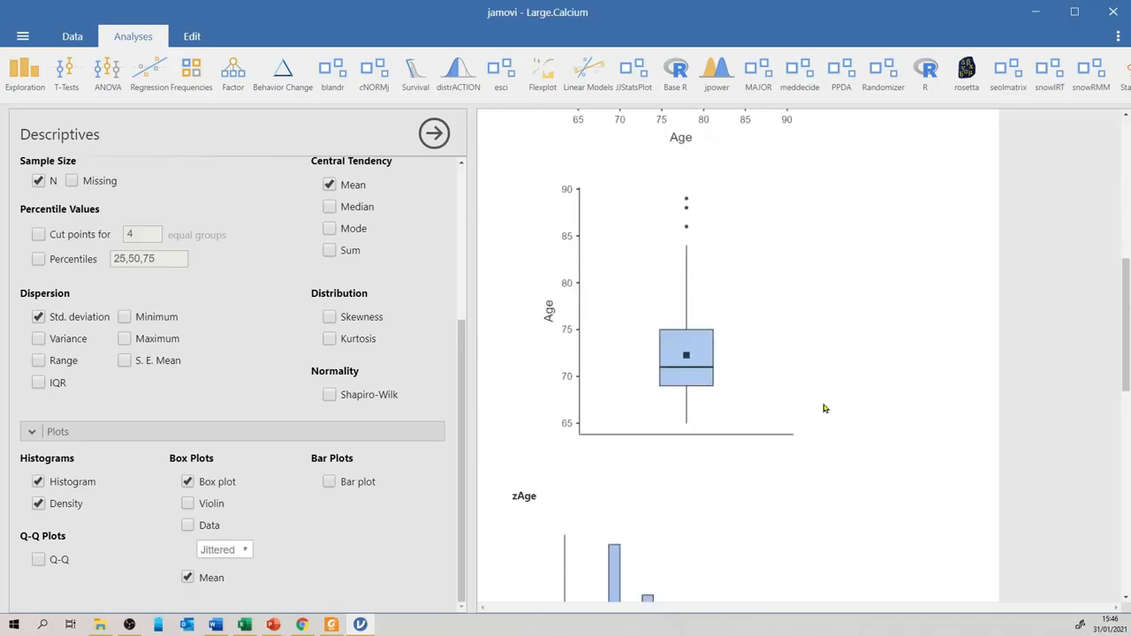
scroll(799, 413, up, 1)
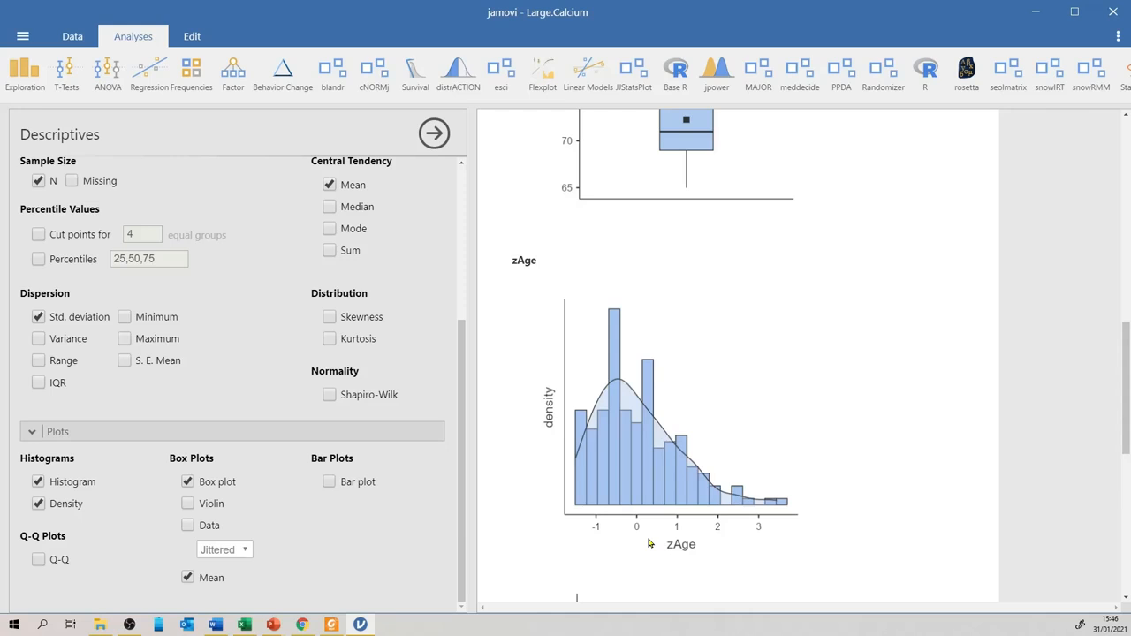
scroll(650, 540, up, 6)
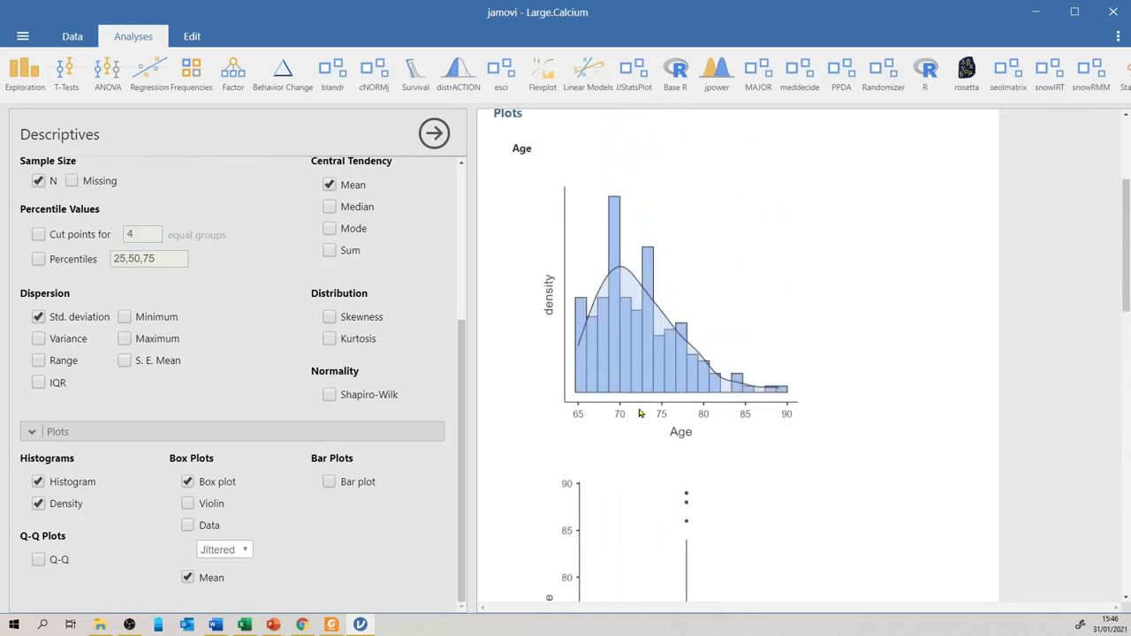
scroll(637, 415, up, 3)
scroll(636, 398, down, 3)
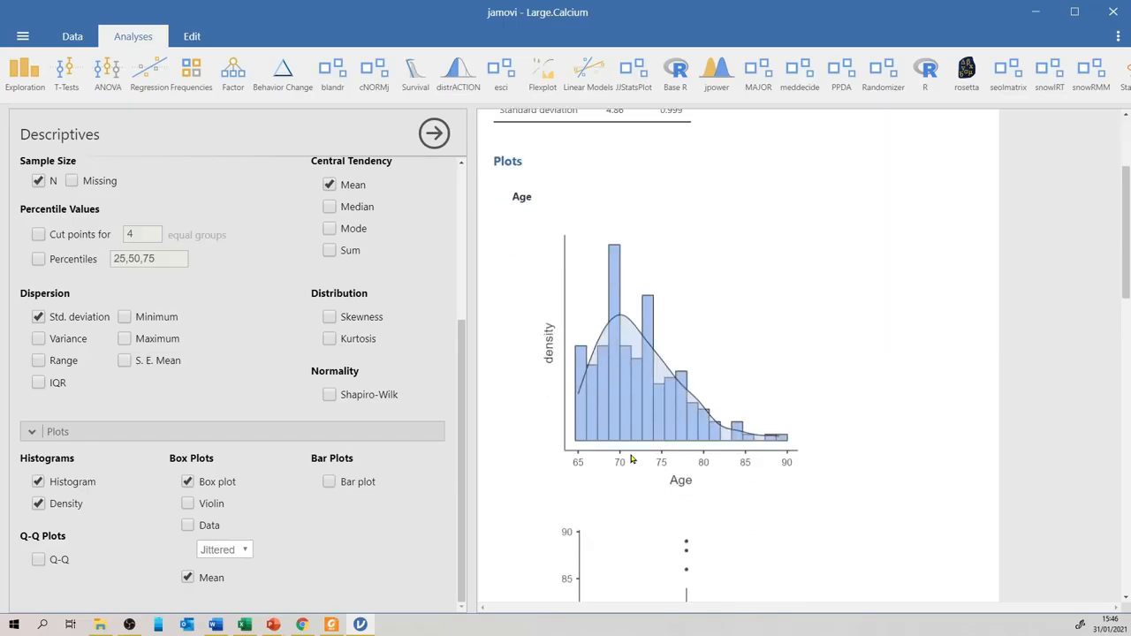
Compare the Age and zAge box plots, including their outliers, medians and means, and return to the Descriptives table.
scroll(638, 470, down, 10)
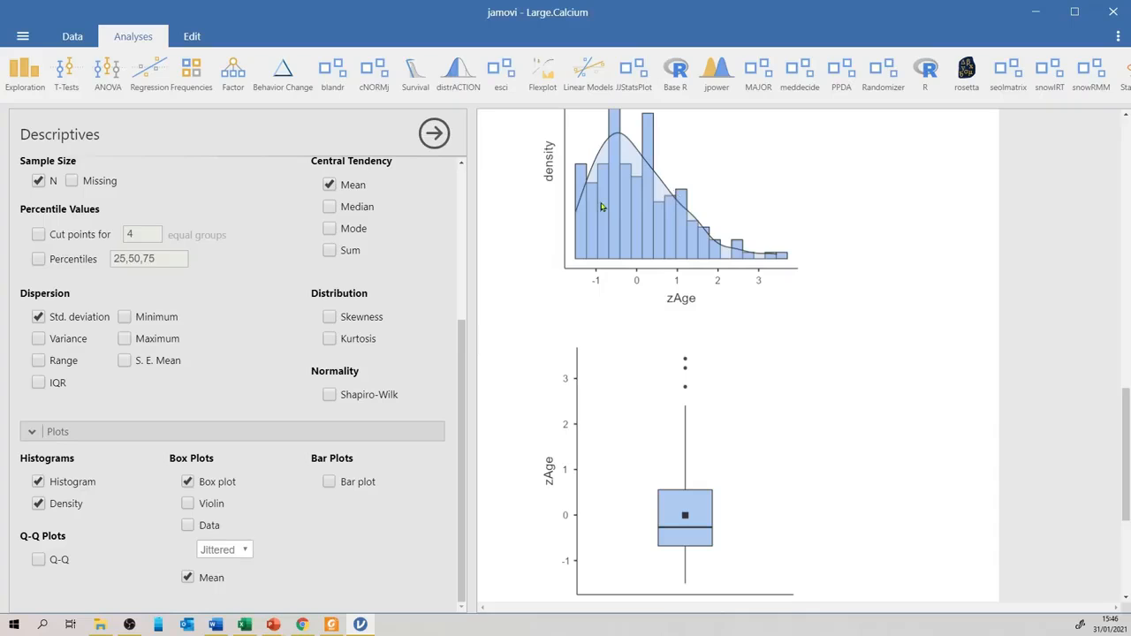
scroll(742, 285, up, 10)
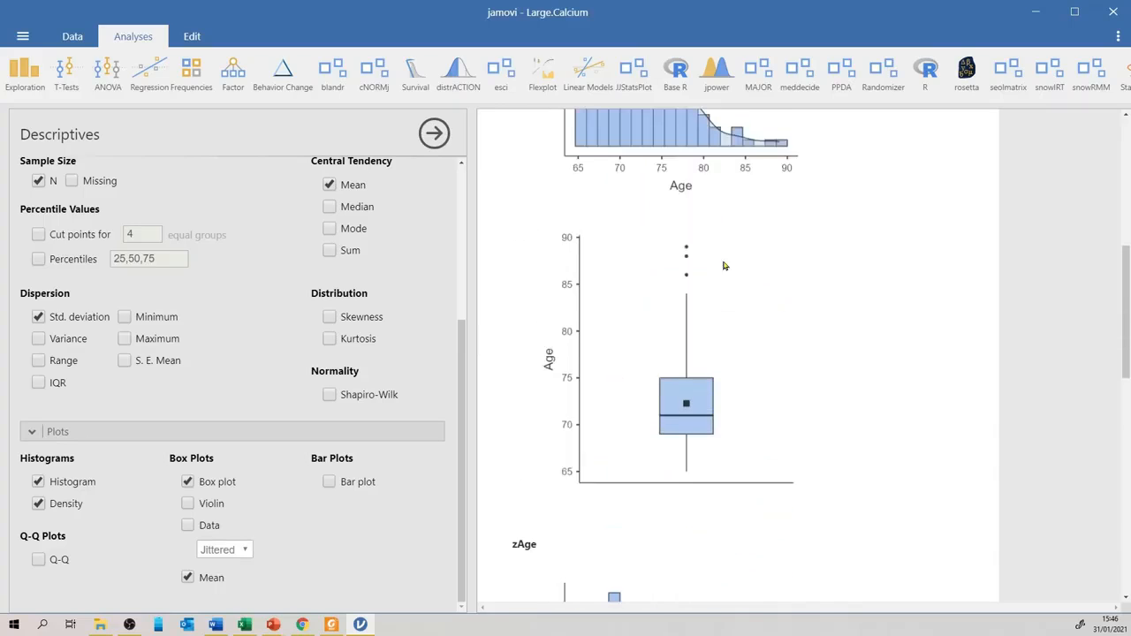
scroll(816, 308, down, 6)
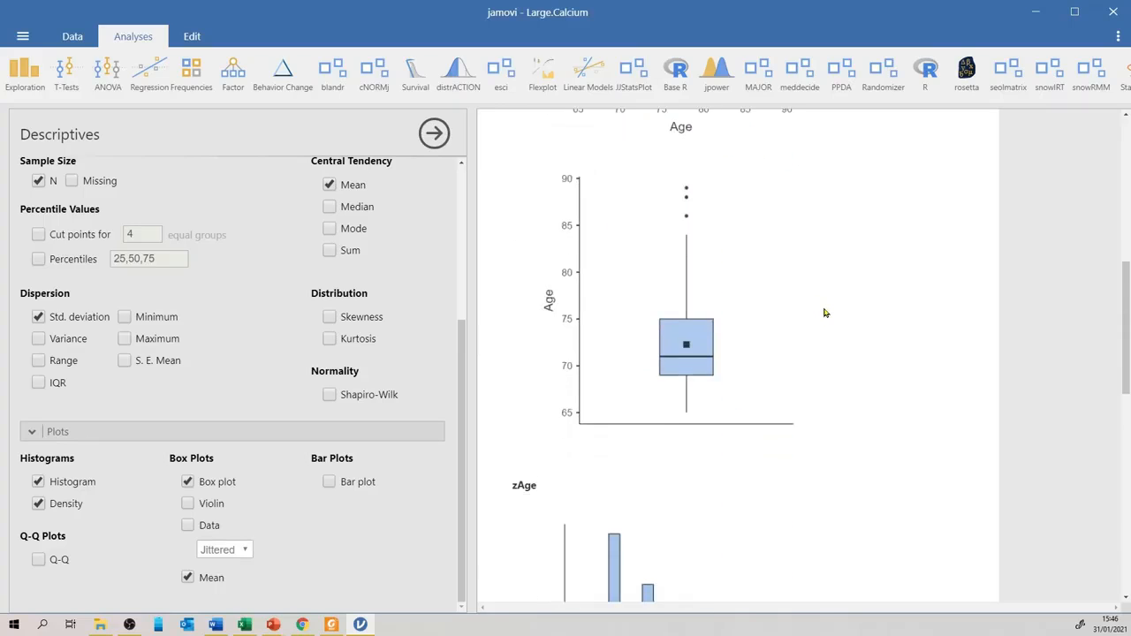
scroll(823, 312, down, 3)
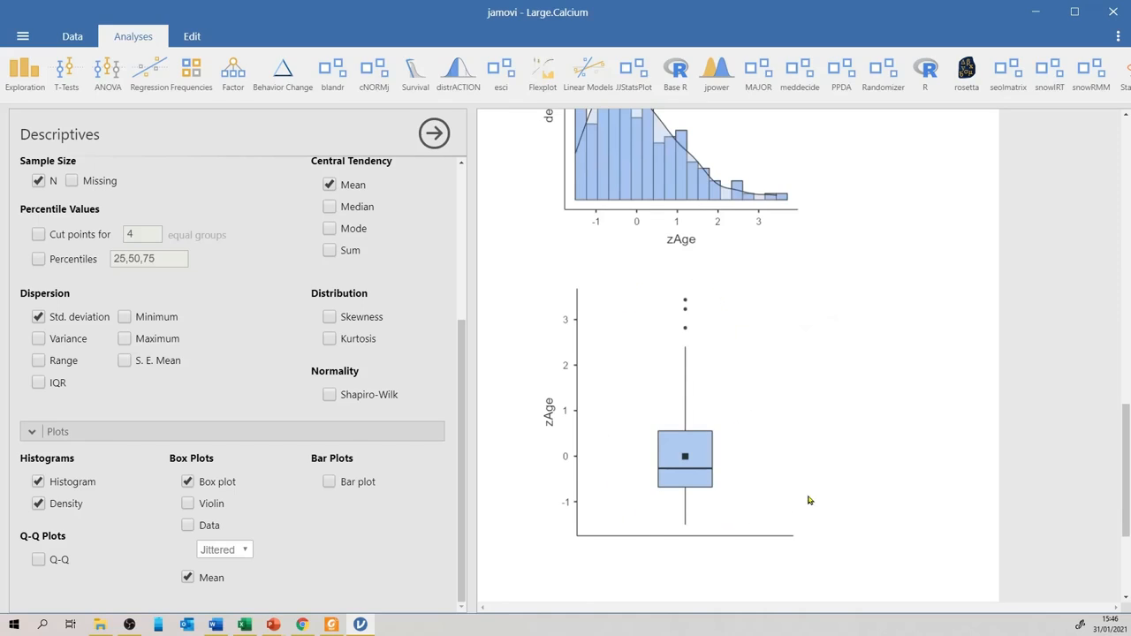
scroll(808, 500, up, 7)
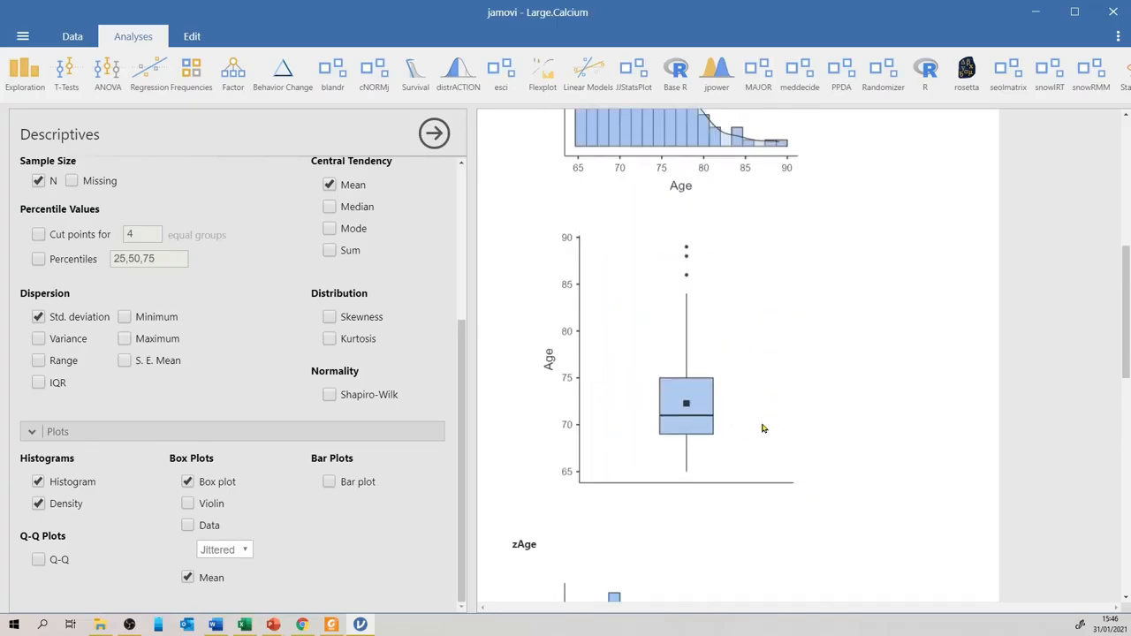
scroll(761, 428, down, 1)
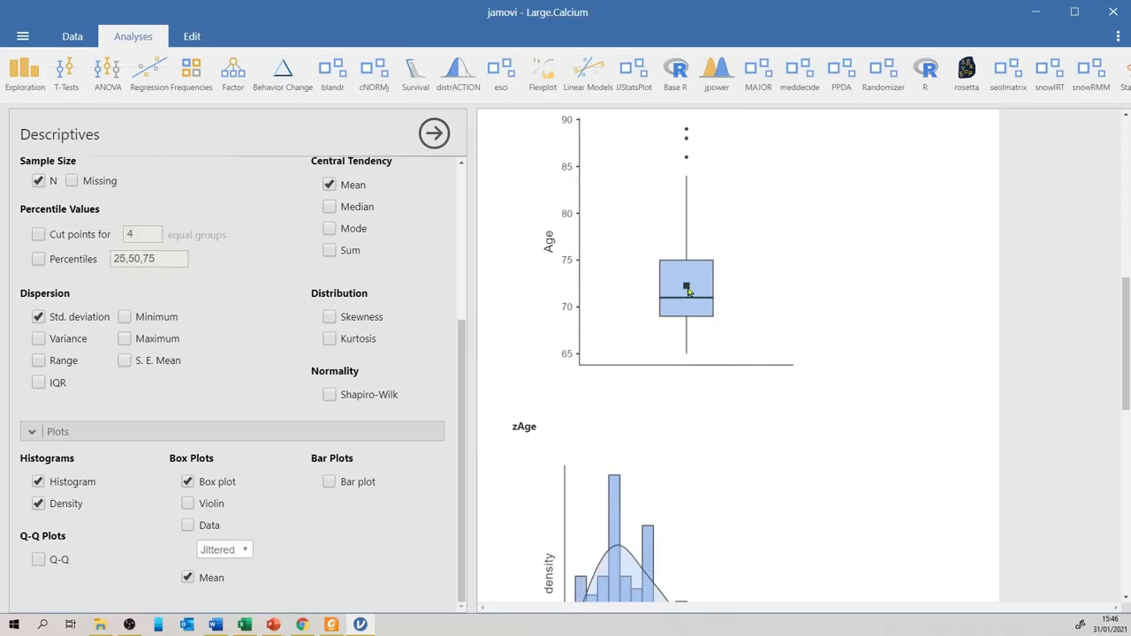
scroll(772, 353, down, 4)
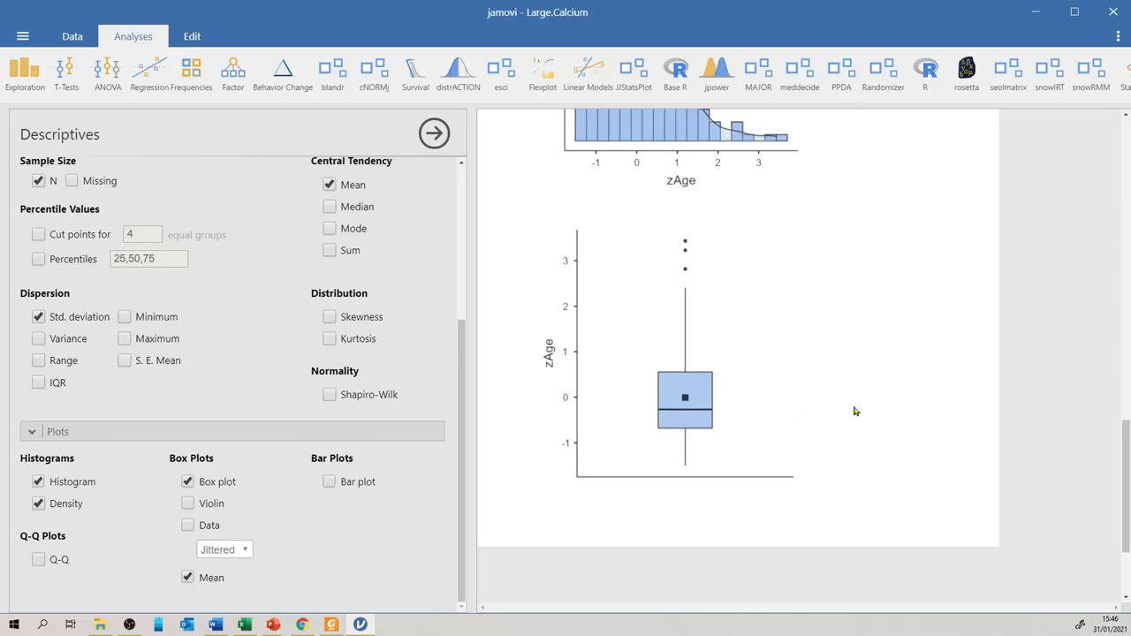
scroll(871, 411, down, 3)
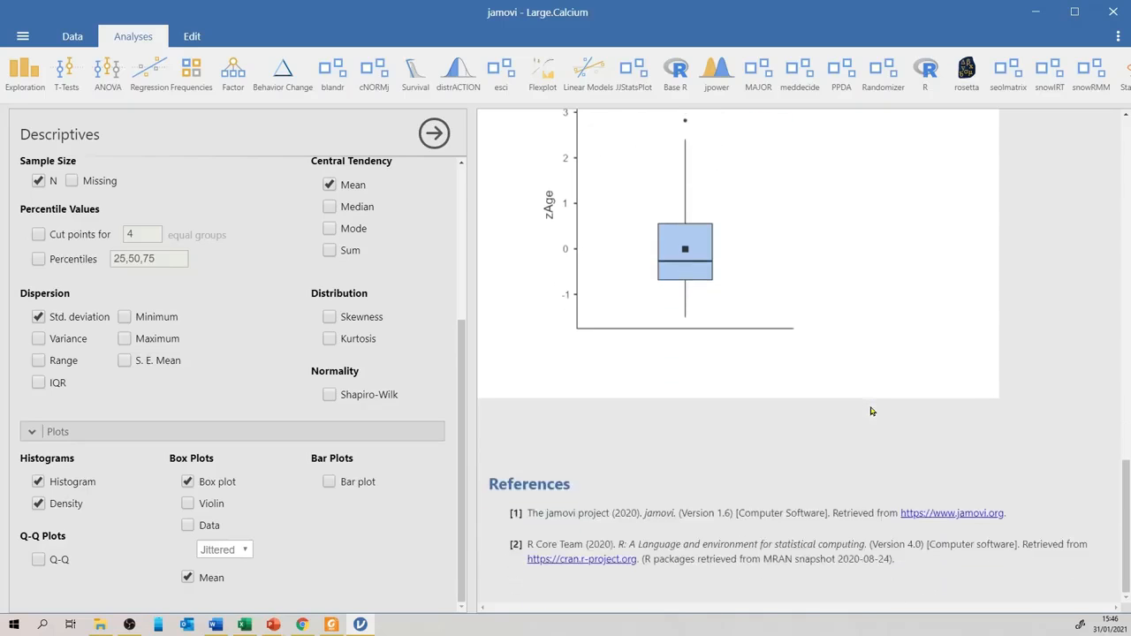
scroll(871, 410, up, 3)
scroll(870, 411, up, 3)
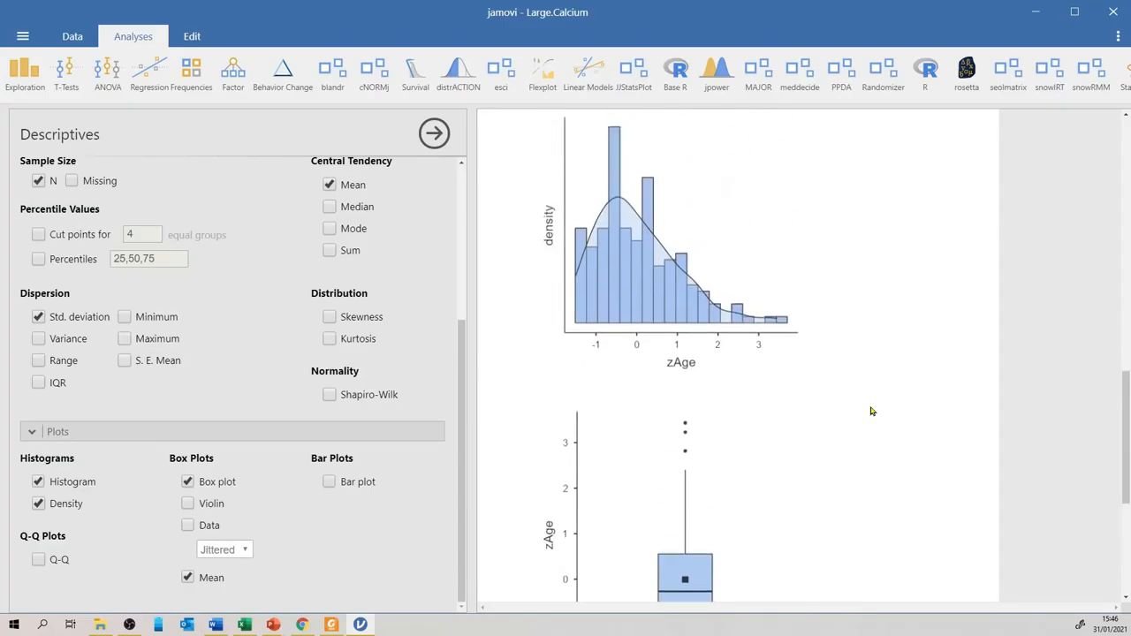
scroll(870, 411, up, 10)
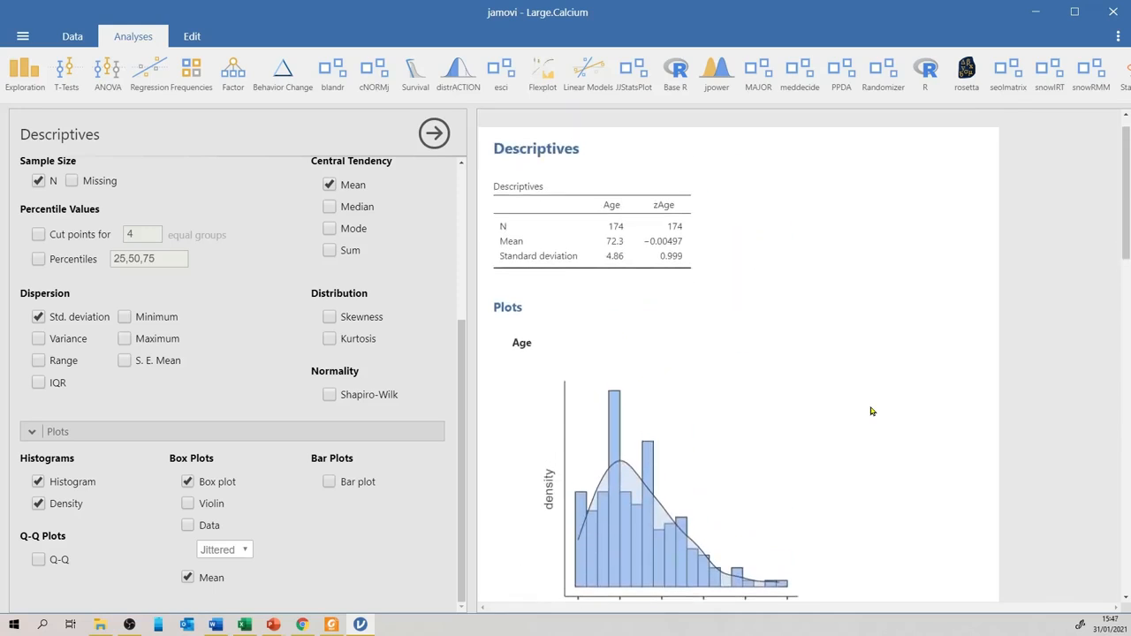